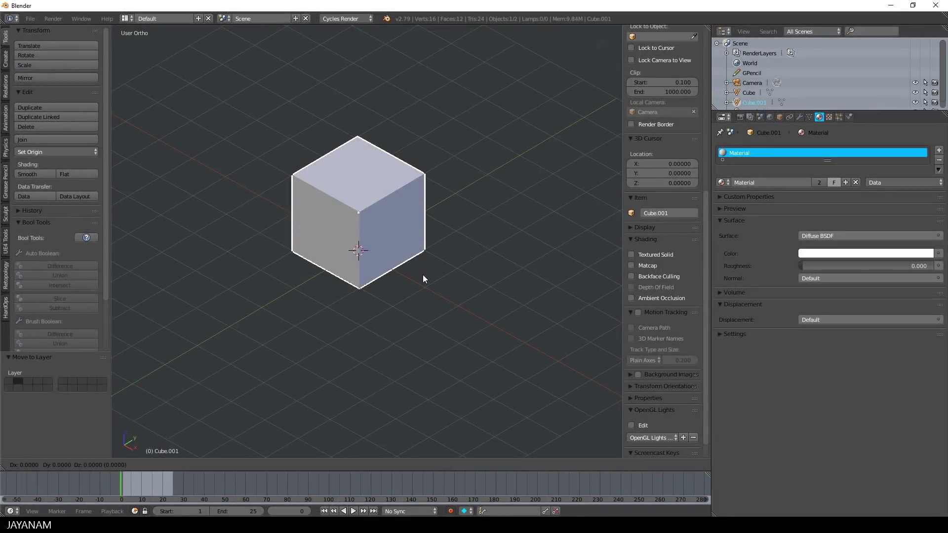
# Place the duplicated cube beside the original, offset about -3.285 along the Y axis.
pyautogui.press('x')
pyautogui.press('y')
pyautogui.click(310, 332)
pyautogui.moveTo(375, 277); pyautogui.dragTo(294, 277, button='middle')
# Bevel the duplicate cube's lower edge facing the original by about 0.743 with 7 segments.
pyautogui.press('Tab')
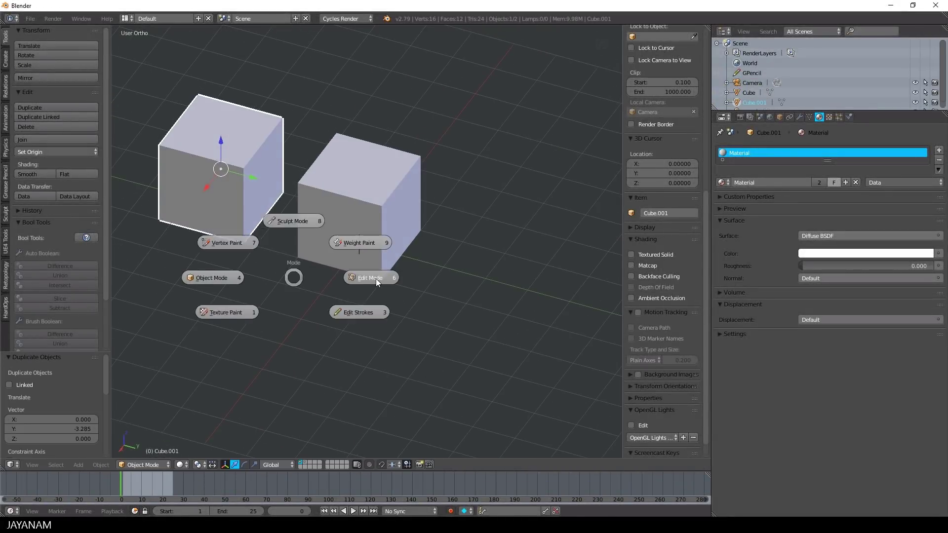
pyautogui.click(375, 279)
pyautogui.rightClick(258, 226)
pyautogui.hotkey('ctrl', 'b')
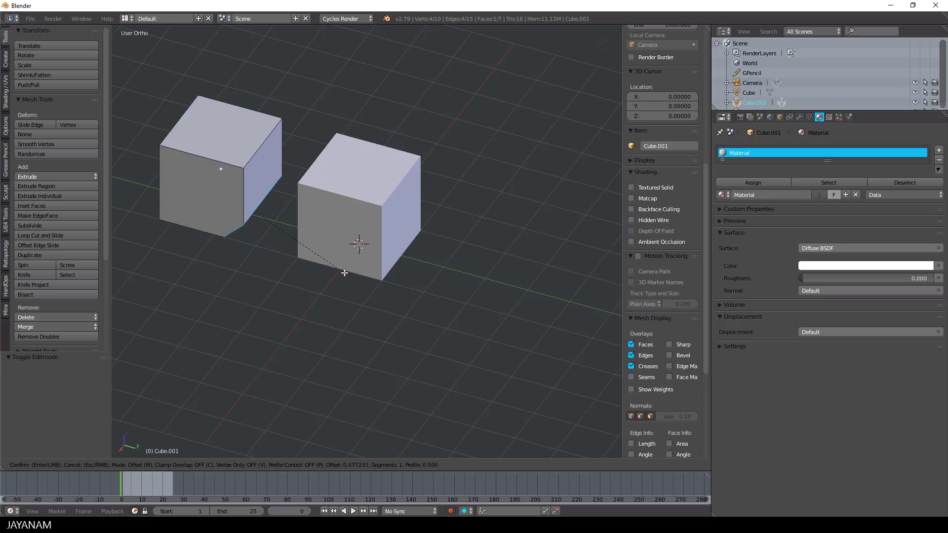
pyautogui.scroll(6, 353, 280)
pyautogui.click(355, 280)
pyautogui.moveTo(354, 281); pyautogui.dragTo(395, 252, button='middle')
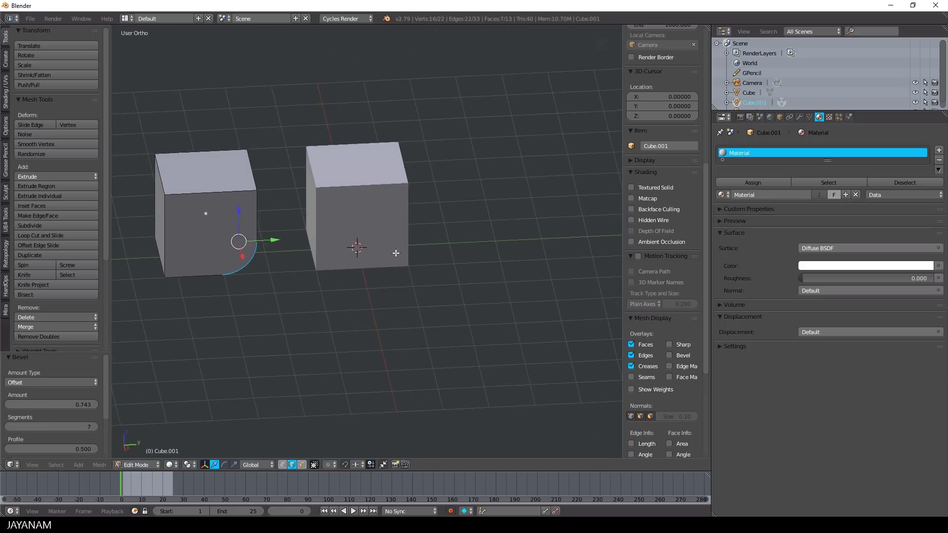
# Return to Object Mode and scale the rounded duplicate cube uniformly to about 0.897.
pyautogui.moveTo(708, 364); pyautogui.dragTo(710, 450)
pyautogui.click(659, 452)
pyautogui.moveTo(707, 393); pyautogui.dragTo(721, 194)
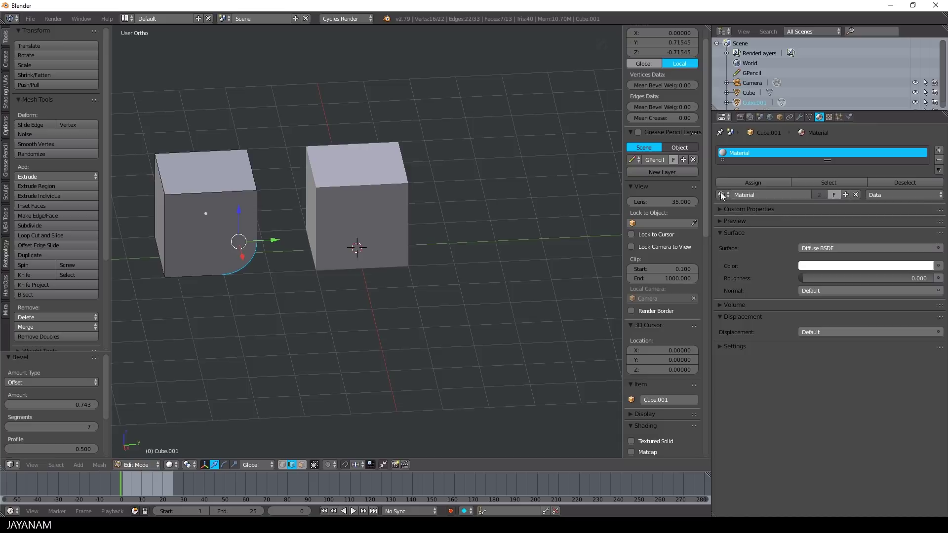
pyautogui.moveTo(303, 234); pyautogui.dragTo(340, 274, button='middle')
pyautogui.press('Tab')
pyautogui.press('s')
pyautogui.click(328, 268)
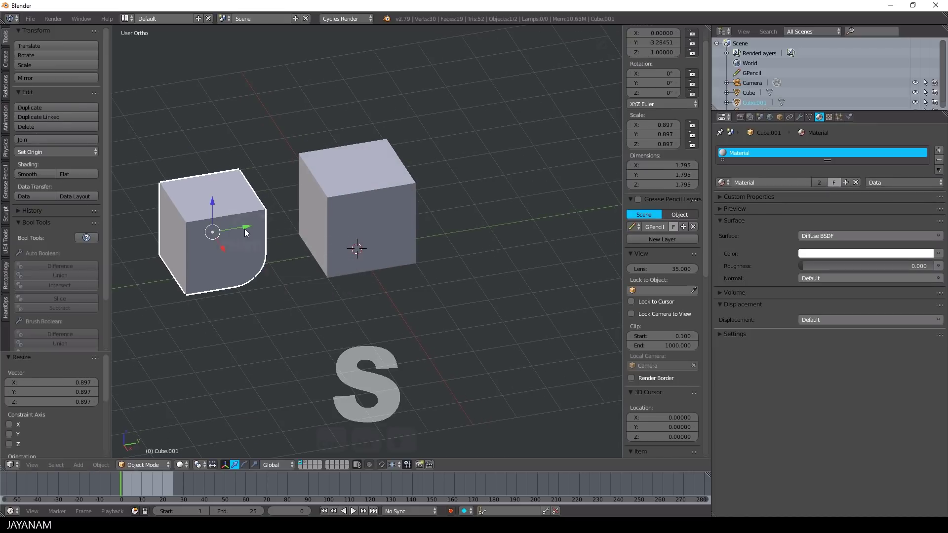
# Move the rounded duplicate into the upper part of the original cube, at about Y -0.22 and Z 1.33.
pyautogui.moveTo(245, 228); pyautogui.dragTo(374, 213)
pyautogui.moveTo(343, 184); pyautogui.dragTo(342, 169)
pyautogui.moveTo(370, 191); pyautogui.dragTo(378, 191)
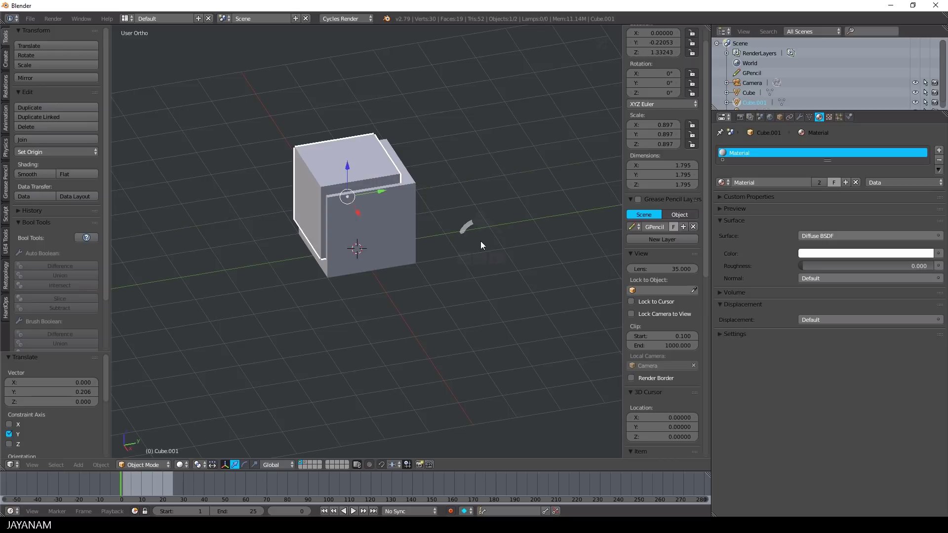
# Narrow the rounded duplicate along the X axis by a factor of about 0.82.
pyautogui.moveTo(481, 241); pyautogui.dragTo(419, 269, button='middle')
pyautogui.press('s')
pyautogui.click(467, 259)
pyautogui.scroll(2, 418, 269)
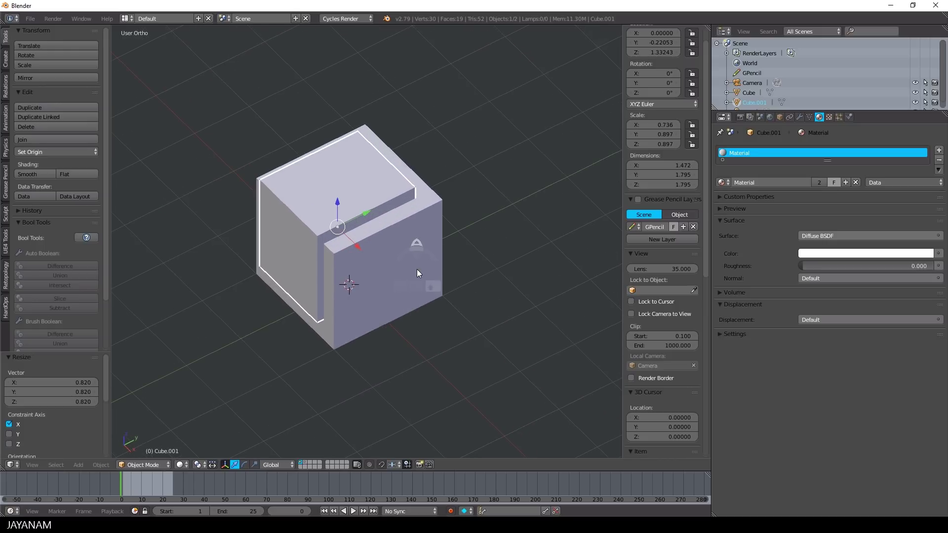
# Subtract the rounded duplicate from the original cube with a Bool Tools auto boolean Difference.
pyautogui.rightClick(387, 224)
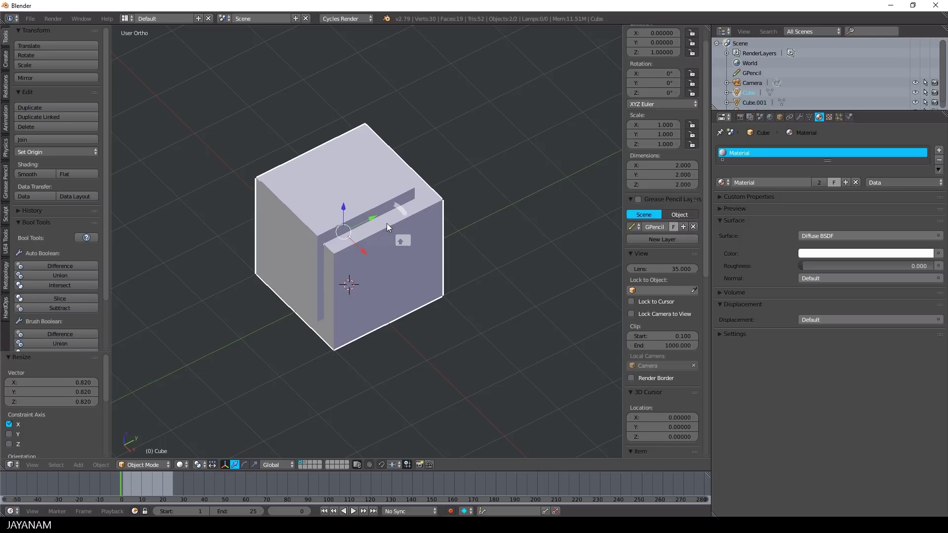
pyautogui.click(74, 268)
pyautogui.moveTo(296, 289); pyautogui.dragTo(467, 303, button='middle')
# Extrude the hollowed cube's bottom face in place and scale it outward by about 1.458, then 1.263, to form a flange.
pyautogui.press('Tab')
pyautogui.click(440, 347)
pyautogui.click(301, 465)
pyautogui.moveTo(388, 363); pyautogui.dragTo(402, 323, button='middle')
pyautogui.rightClick(399, 257)
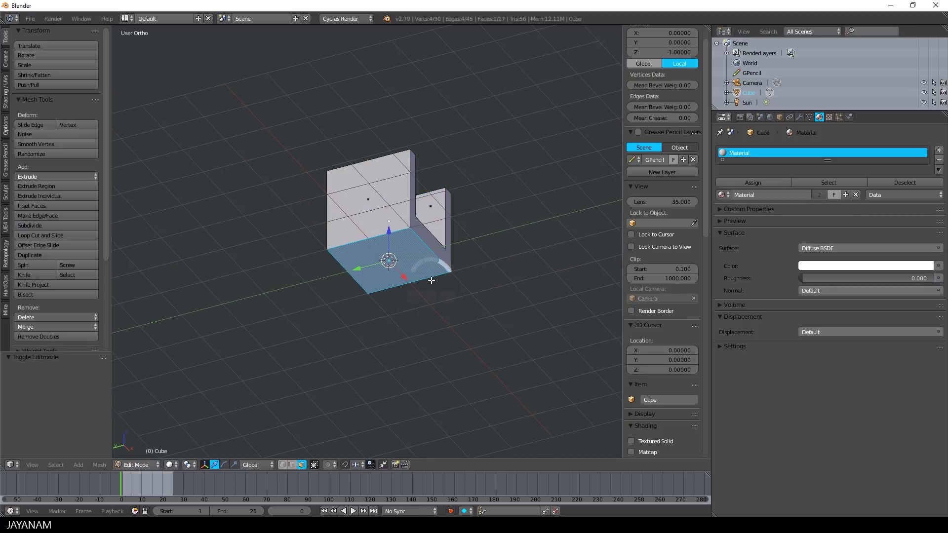
pyautogui.press('e')
pyautogui.rightClick(434, 279)
pyautogui.press('s')
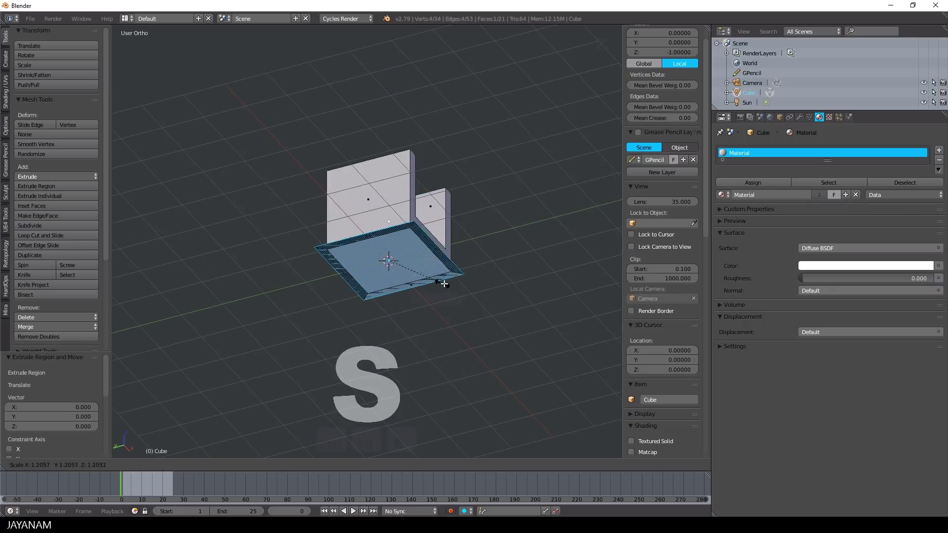
pyautogui.click(461, 268)
pyautogui.moveTo(461, 268); pyautogui.dragTo(444, 311, button='middle')
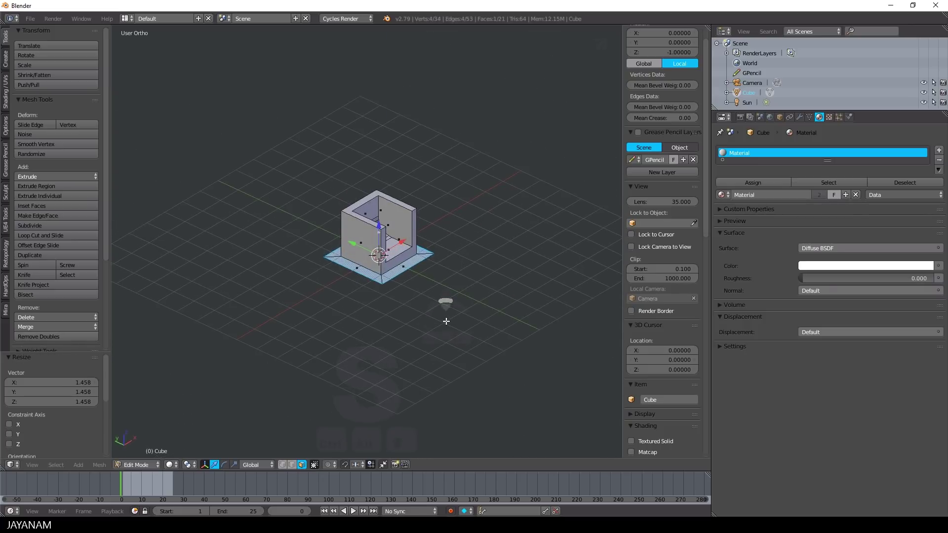
pyautogui.press('s')
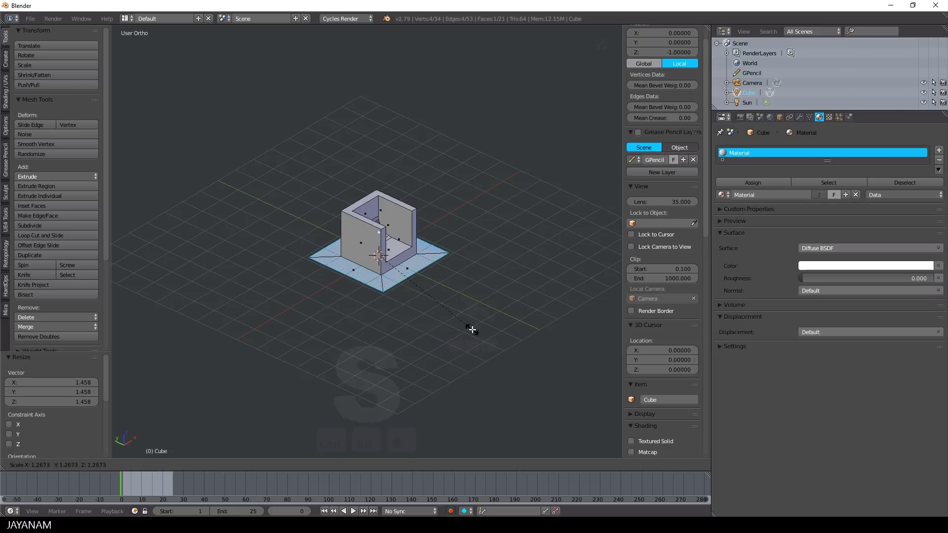
pyautogui.click(470, 328)
# Extrude the enlarged bottom face downward by about 0.421 to thicken the base plate.
pyautogui.press('e')
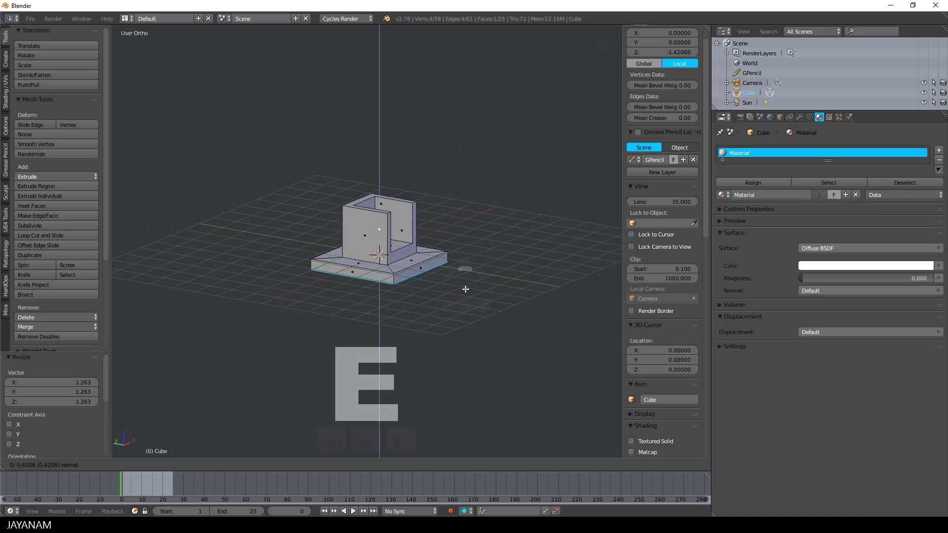
pyautogui.click(466, 286)
pyautogui.scroll(4, 456, 297)
pyautogui.scroll(-2, 439, 316)
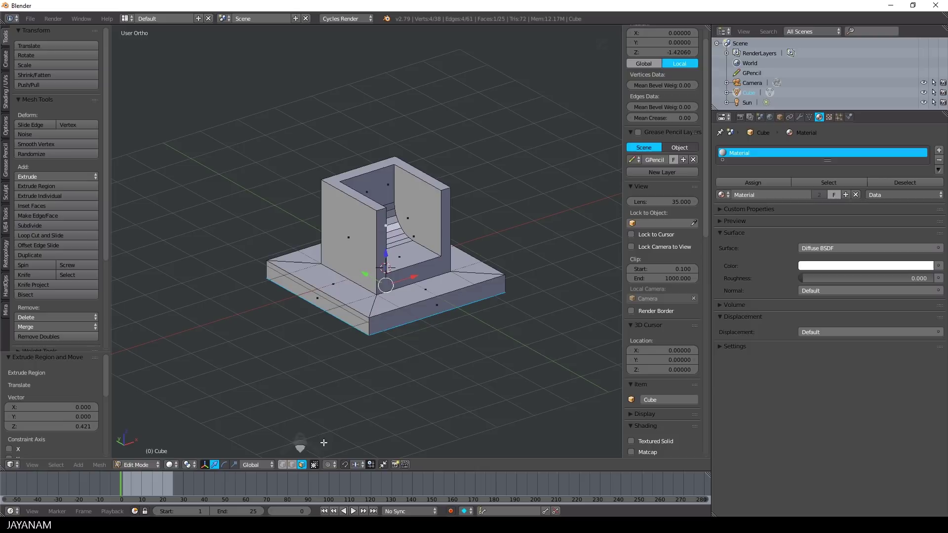
# Move the base plate's -Y side face about -0.221 and its +Y side face about 0.056 along the Y axis.
pyautogui.rightClick(468, 299)
pyautogui.press('g')
pyautogui.press('y')
pyautogui.moveTo(421, 296); pyautogui.dragTo(426, 298)
pyautogui.moveTo(381, 301); pyautogui.dragTo(449, 296, button='middle')
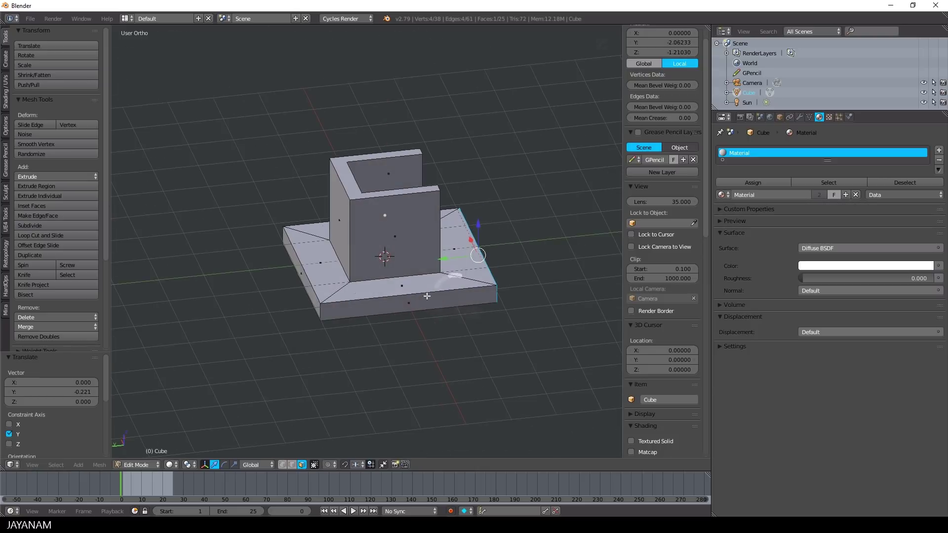
pyautogui.rightClick(311, 293)
pyautogui.moveTo(263, 279); pyautogui.dragTo(264, 279)
pyautogui.click(261, 277)
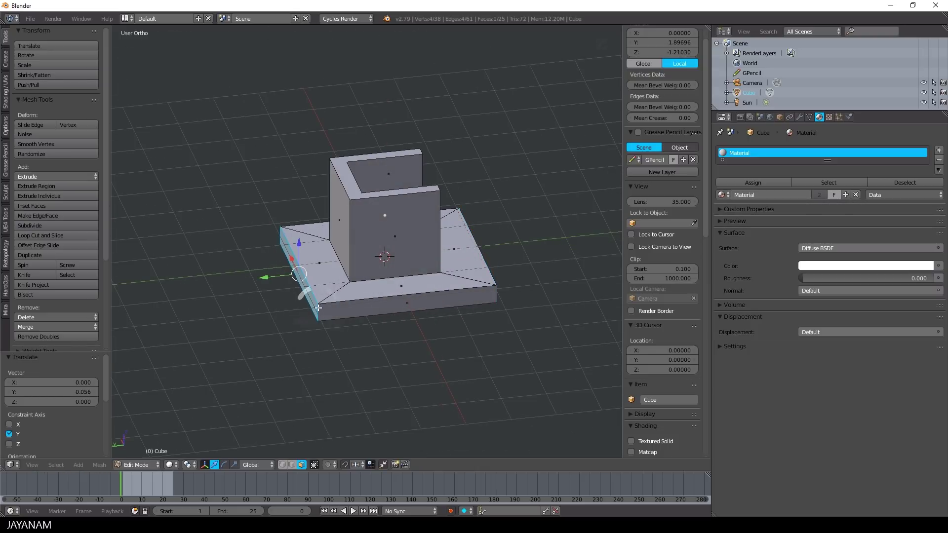
# Knife-cut a straight line across the base's top on the -X side, from the outer edge to the upright wall.
pyautogui.moveTo(419, 314); pyautogui.dragTo(427, 351, button='middle')
pyautogui.press('k')
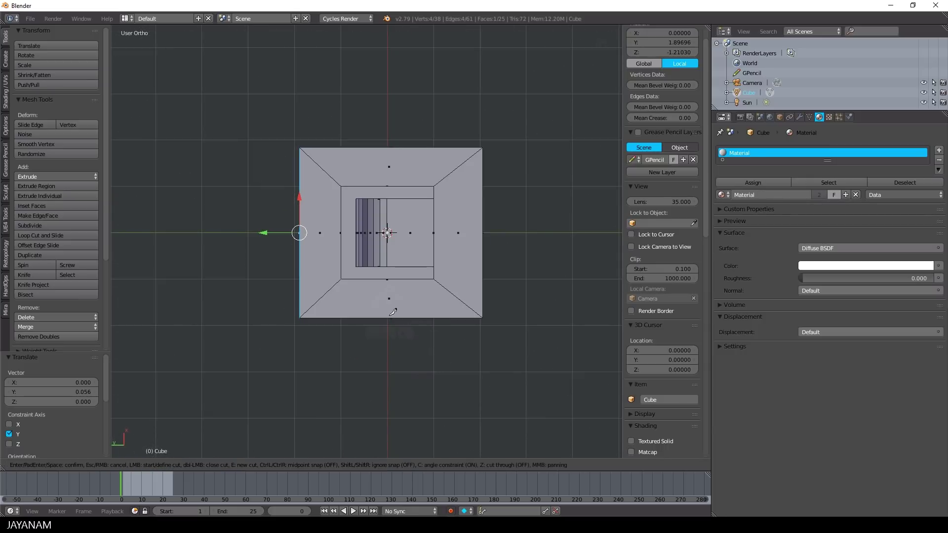
pyautogui.moveTo(393, 306); pyautogui.dragTo(390, 312, button='middle')
pyautogui.click(388, 318)
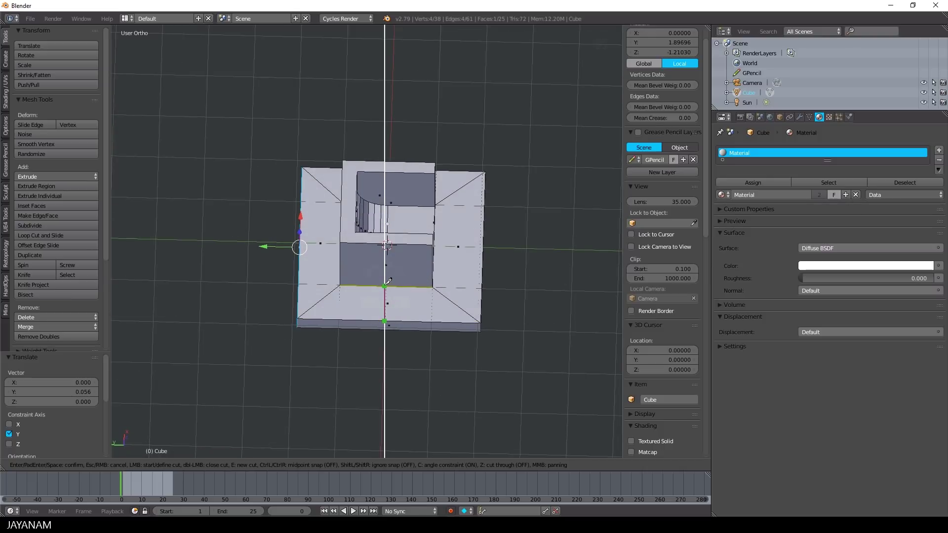
pyautogui.click(384, 286)
pyautogui.press('Return')
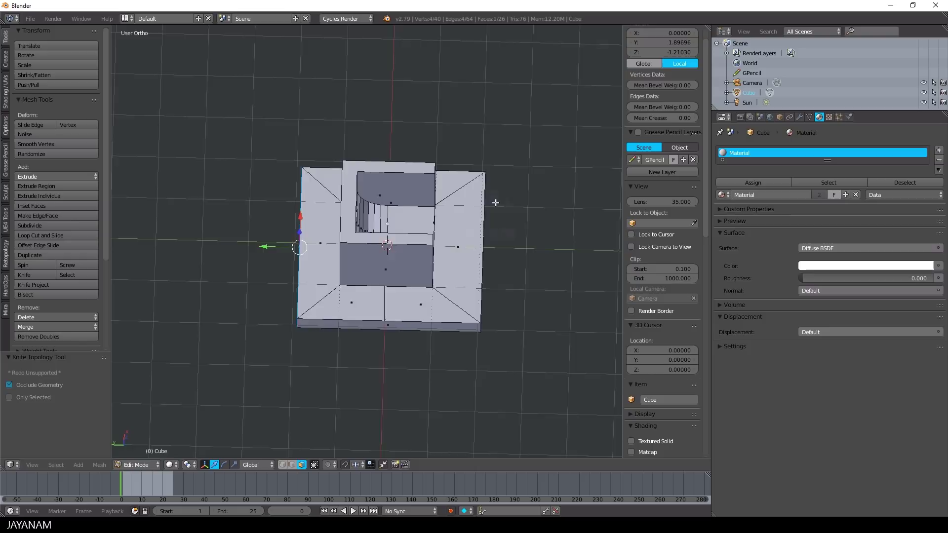
# Knife-cut a matching straight line across the base's top on the +X side, from the outer edge to the wall.
pyautogui.moveTo(494, 203); pyautogui.dragTo(378, 296, button='middle')
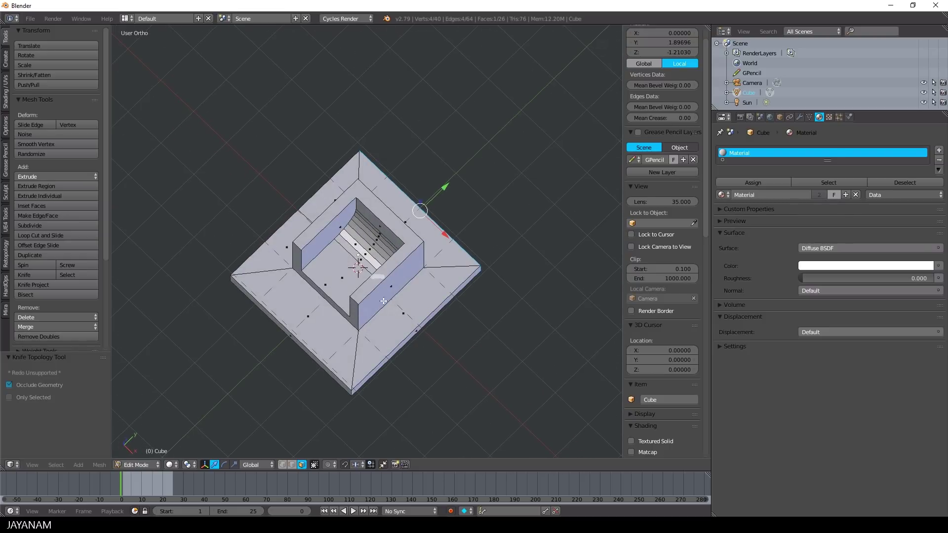
pyautogui.press('k')
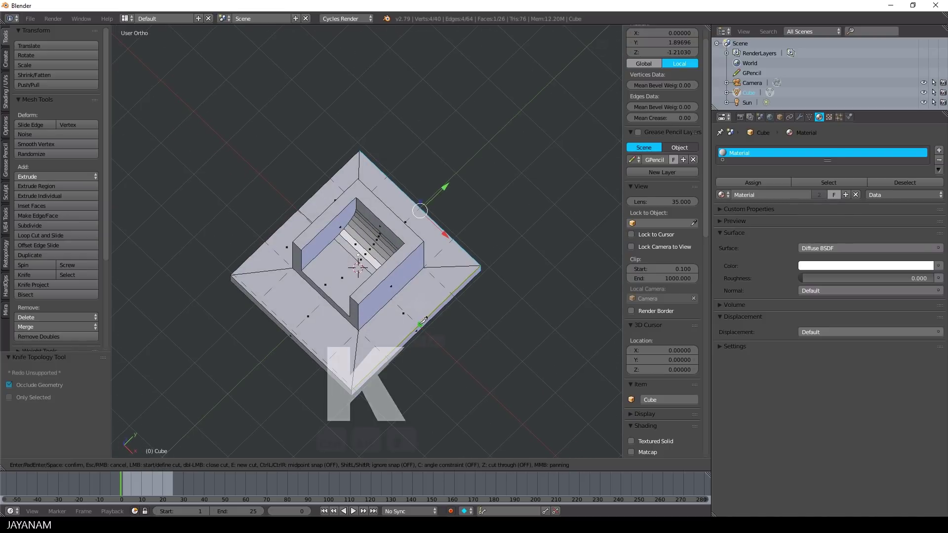
pyautogui.click(420, 324)
pyautogui.press('c')
pyautogui.click(399, 293)
pyautogui.press('Return')
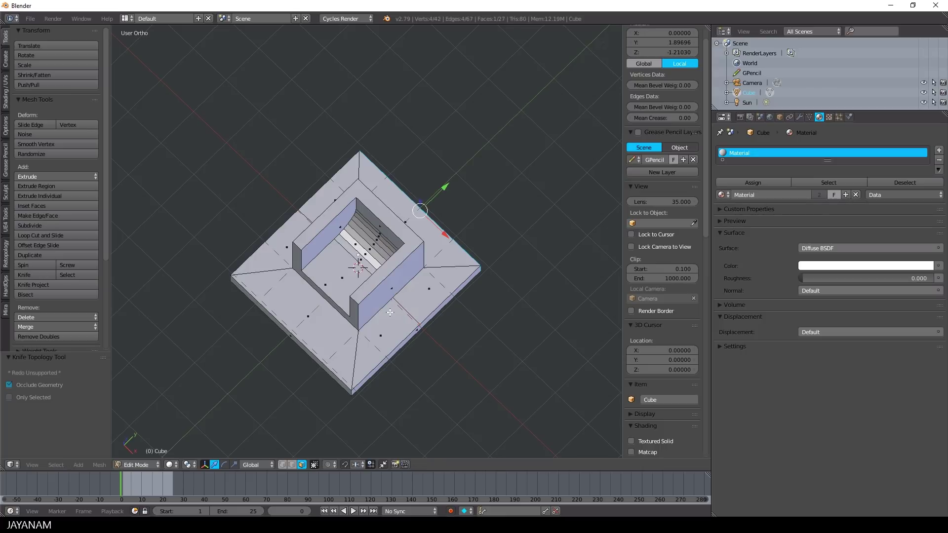
# Select the four diagonal corner edges on the base's top and remove them with Dissolve Edges.
pyautogui.moveTo(395, 350); pyautogui.dragTo(410, 336, button='middle')
pyautogui.press('2')
pyautogui.rightClick(416, 339)
pyautogui.keyDown('shift'); pyautogui.rightClick(292, 321); pyautogui.keyUp('shift')
pyautogui.keyDown('shift'); pyautogui.rightClick(315, 194); pyautogui.keyUp('shift')
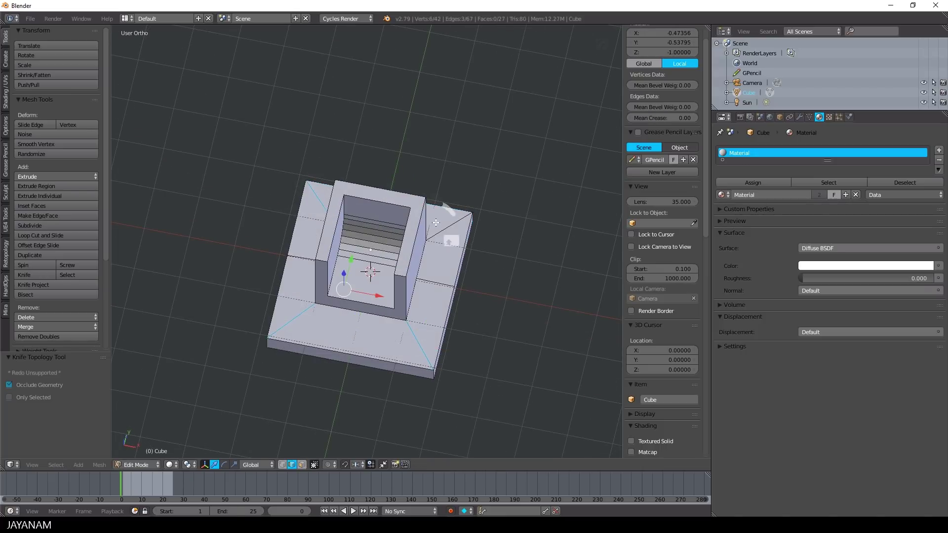
pyautogui.keyDown('shift'); pyautogui.rightClick(446, 228); pyautogui.keyUp('shift')
pyautogui.press('space')
pyautogui.write('dissol')
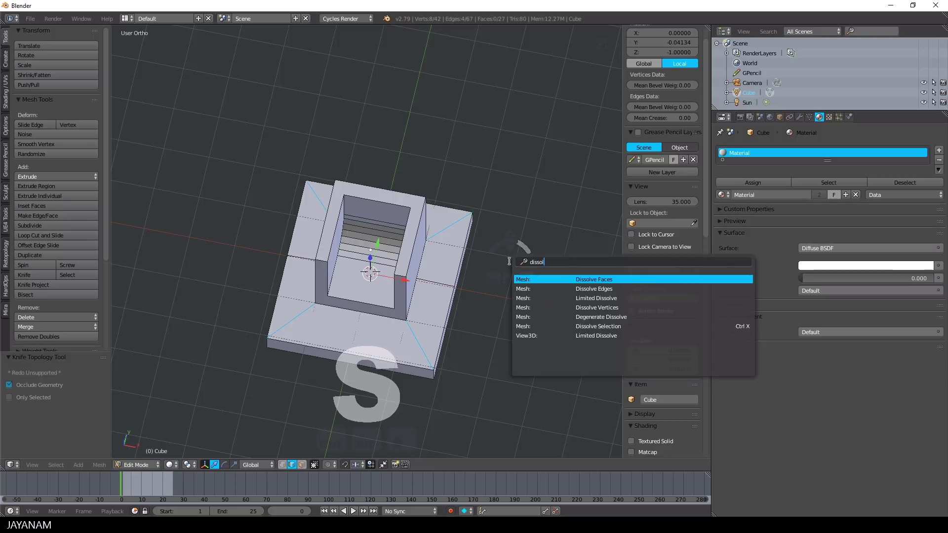
pyautogui.press('Down')
pyautogui.press('Return')
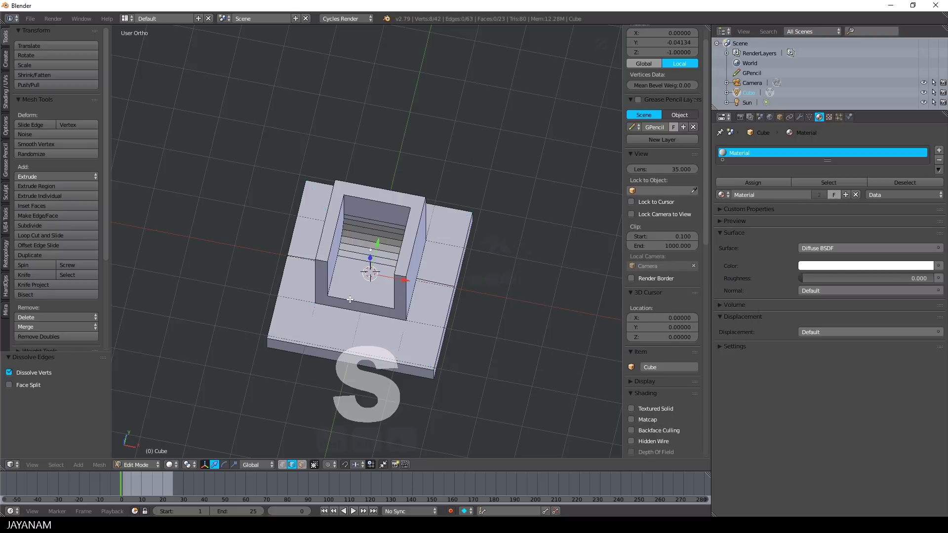
# Round the base plate's four vertical corner edges with a multi-segment bevel of about 0.6 offset.
pyautogui.moveTo(509, 261); pyautogui.dragTo(303, 474, button='middle')
pyautogui.rightClick(349, 379)
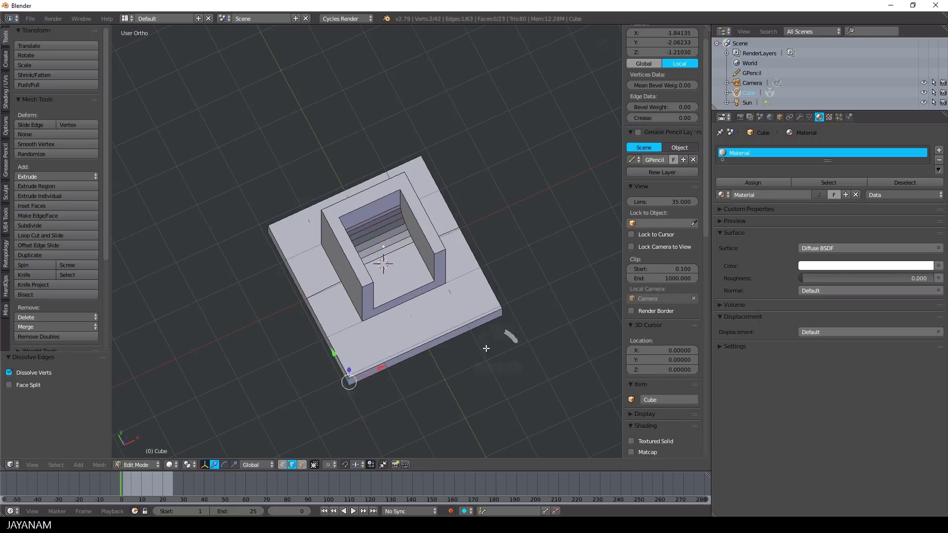
pyautogui.moveTo(484, 347); pyautogui.dragTo(360, 302, button='middle')
pyautogui.keyDown('shift'); pyautogui.rightClick(423, 378); pyautogui.keyUp('shift')
pyautogui.keyDown('shift'); pyautogui.rightClick(384, 344); pyautogui.keyUp('shift')
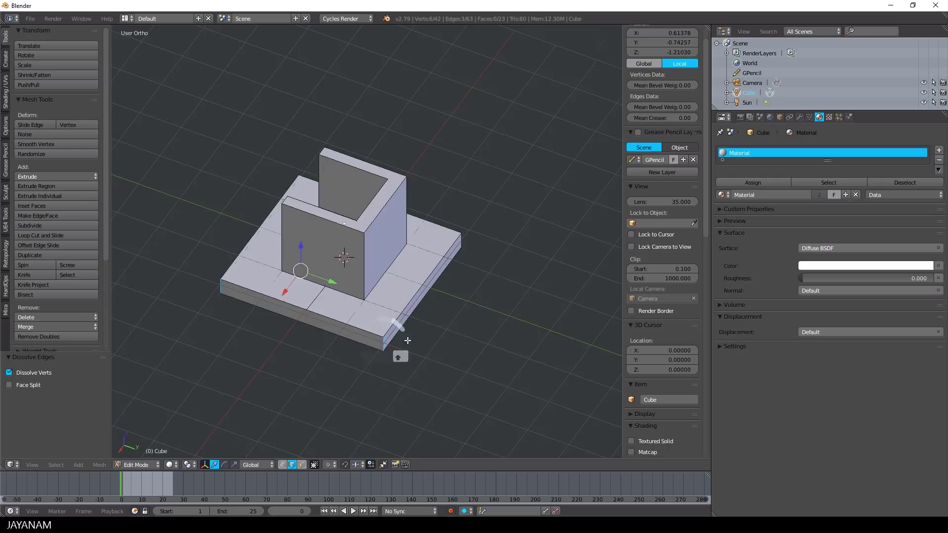
pyautogui.moveTo(445, 319); pyautogui.dragTo(355, 311, button='middle')
pyautogui.hotkey('ctrl', 'b')
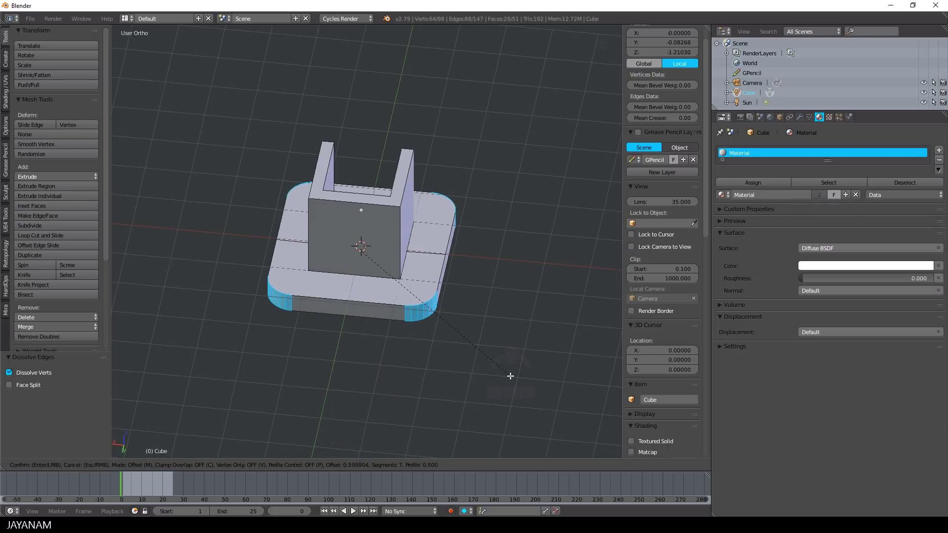
pyautogui.scroll(1, 512, 376)
pyautogui.click(511, 376)
pyautogui.moveTo(497, 266); pyautogui.dragTo(420, 326, button='middle')
pyautogui.press('a')
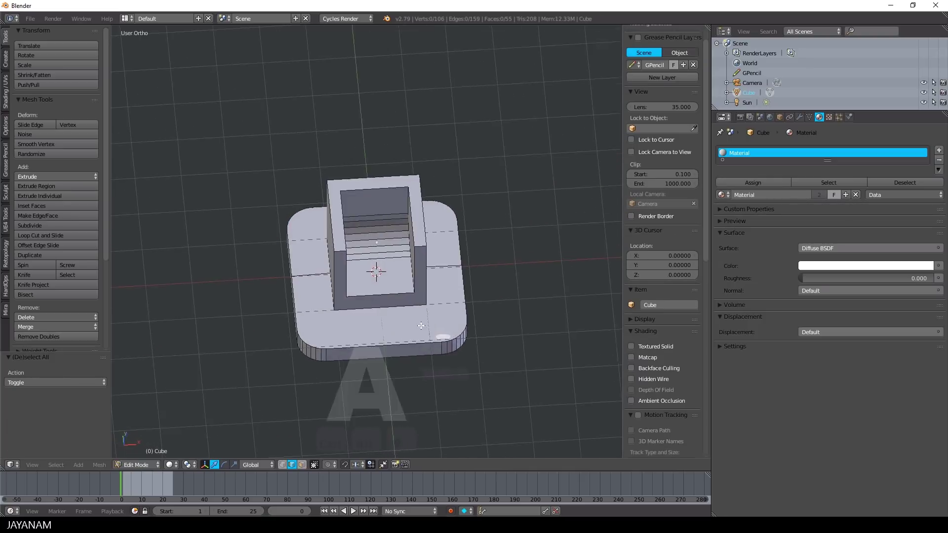
# Round the upper front edges of both upright side walls with a multi-segment bevel of about 0.33 offset.
pyautogui.rightClick(340, 236)
pyautogui.keyDown('shift'); pyautogui.rightClick(428, 237); pyautogui.keyUp('shift')
pyautogui.hotkey('ctrl', 'b')
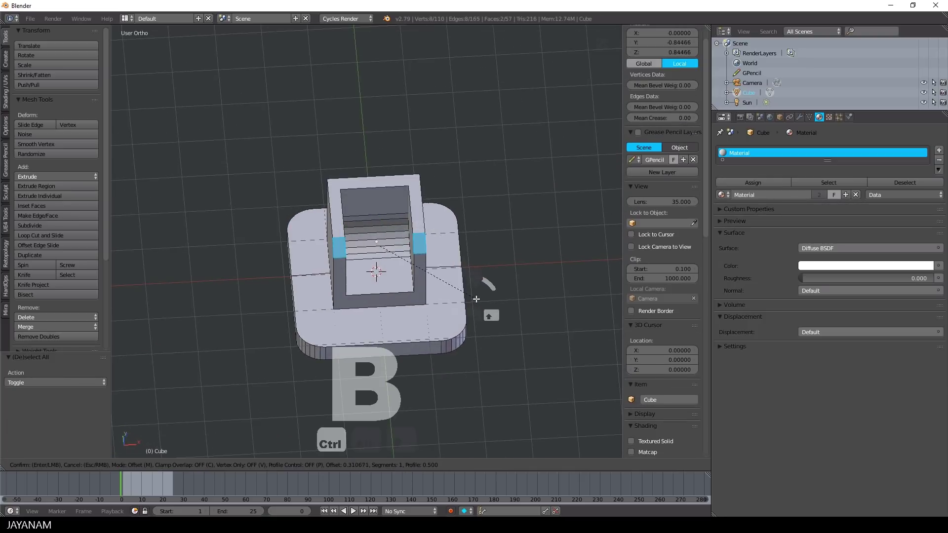
pyautogui.scroll(2, 474, 301)
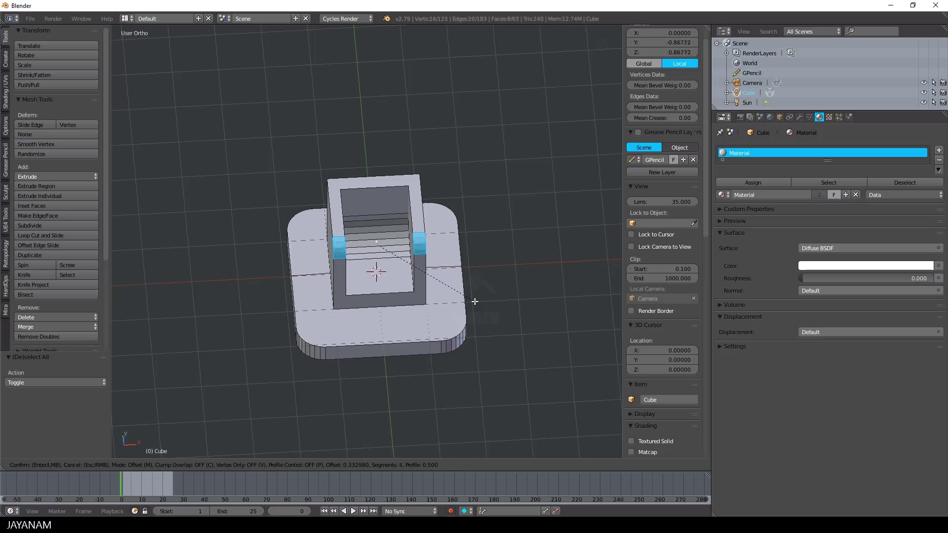
pyautogui.click(475, 301)
pyautogui.press('a')
pyautogui.moveTo(495, 303); pyautogui.dragTo(429, 319, button='middle')
# In Object Mode, add a mesh cylinder with a reduced vertex count, about 0.28 in diameter and 2 deep.
pyautogui.press('Tab')
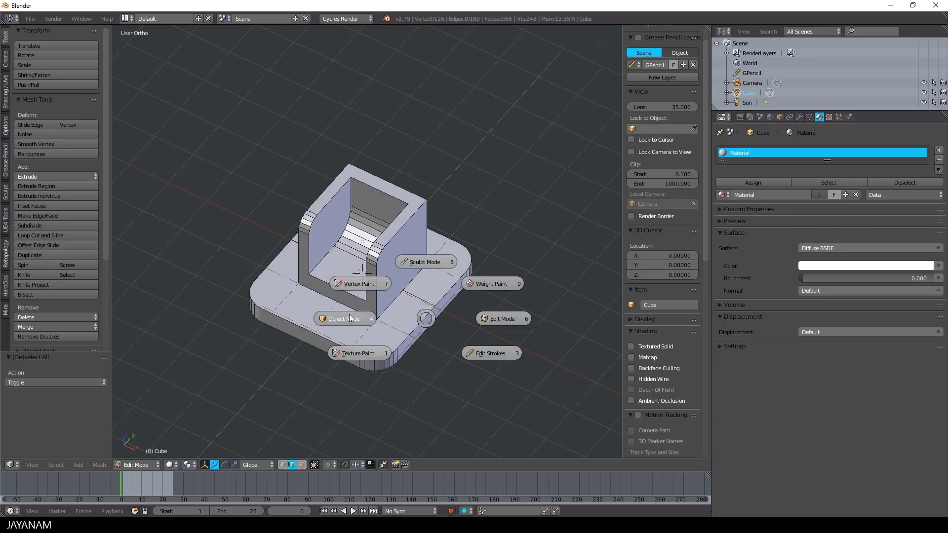
pyautogui.click(346, 322)
pyautogui.hotkey('shift', 'a')
pyautogui.moveTo(429, 319)
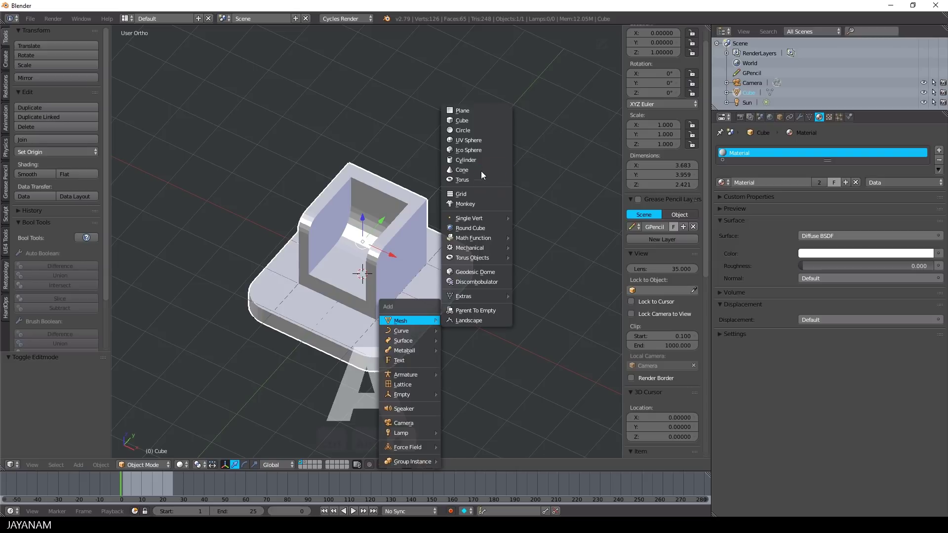
pyautogui.click(472, 160)
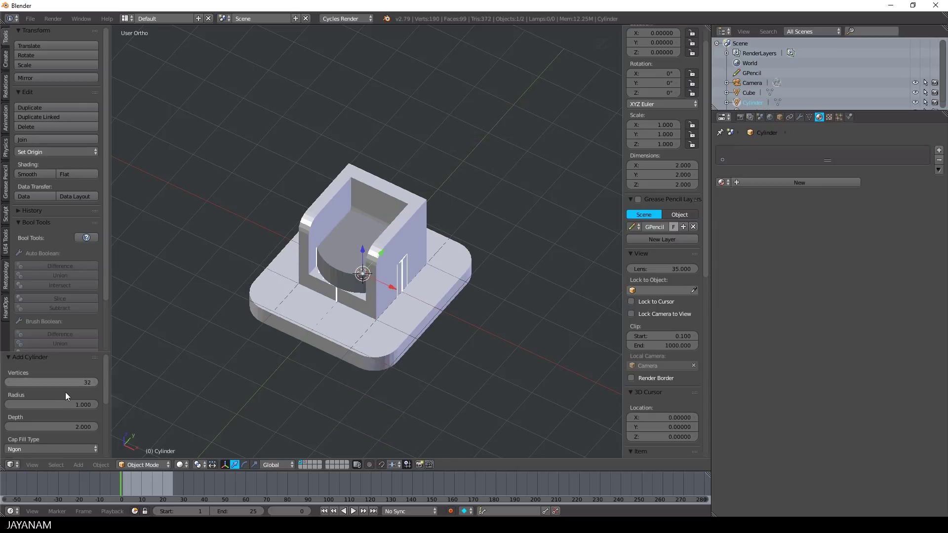
pyautogui.moveTo(59, 383); pyautogui.dragTo(22, 384)
pyautogui.moveTo(70, 405); pyautogui.dragTo(0, 404)
# Raise the thin cylinder to about Z 1.233 and rotate it 90° around Y so it spans the side walls.
pyautogui.moveTo(363, 255); pyautogui.dragTo(367, 212)
pyautogui.write('ry90')
pyautogui.press('Return')
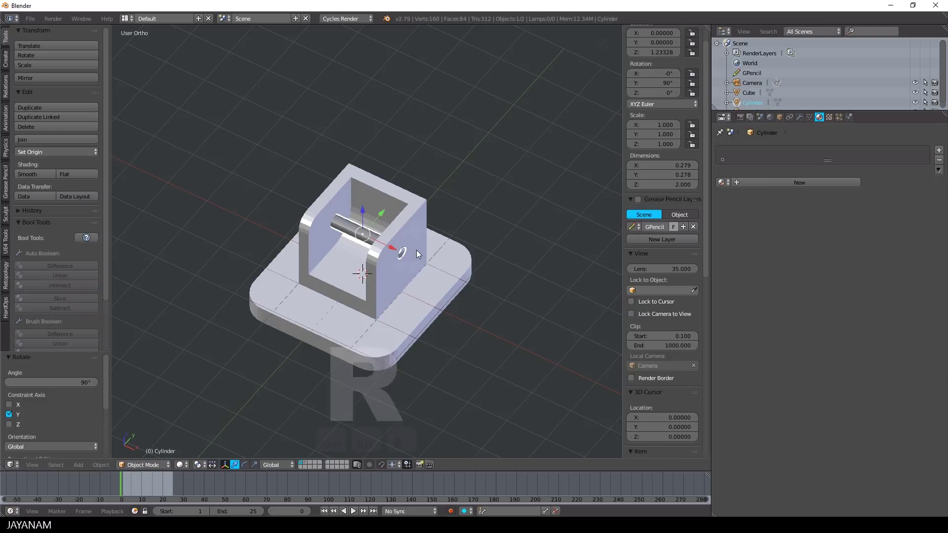
# Move the cylinder to about Y -0.644 and Z 1.539 near the rounded front corners and scale it to about 0.956.
pyautogui.moveTo(448, 223); pyautogui.dragTo(410, 225, button='middle')
pyautogui.moveTo(378, 211); pyautogui.dragTo(377, 215)
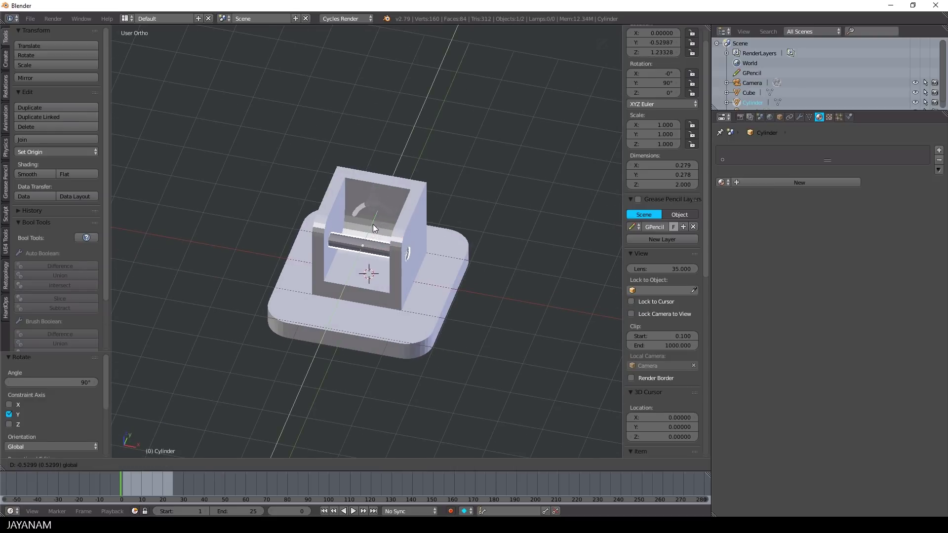
pyautogui.click(372, 224)
pyautogui.moveTo(373, 224); pyautogui.dragTo(366, 222, button='middle')
pyautogui.scroll(3, 358, 223)
pyautogui.press('g')
pyautogui.press('z')
pyautogui.moveTo(327, 205)
pyautogui.mouseDown()
pyautogui.moveTo(343, 213)
pyautogui.moveTo(324, 198)
pyautogui.mouseUp()
pyautogui.click(324, 198)
pyautogui.press('s')
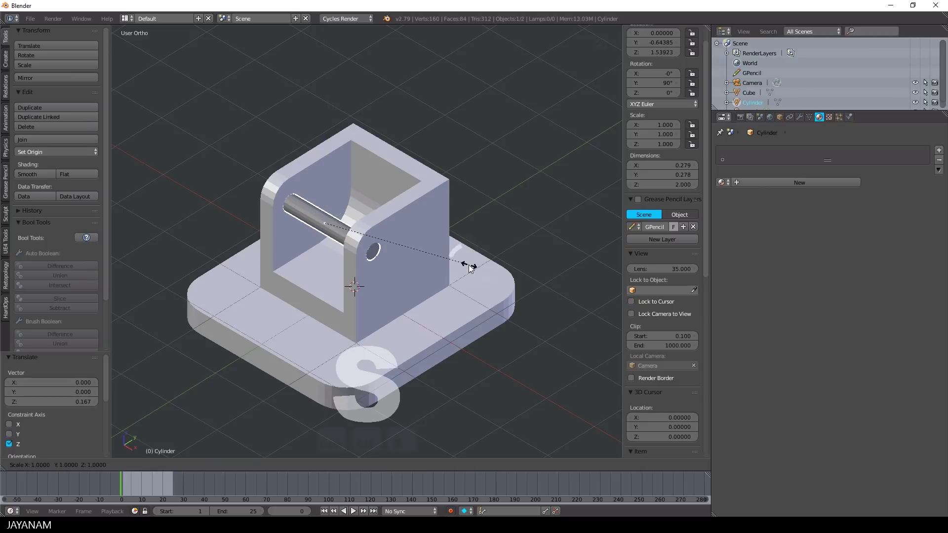
pyautogui.click(458, 241)
pyautogui.moveTo(458, 241); pyautogui.dragTo(500, 238, button='middle')
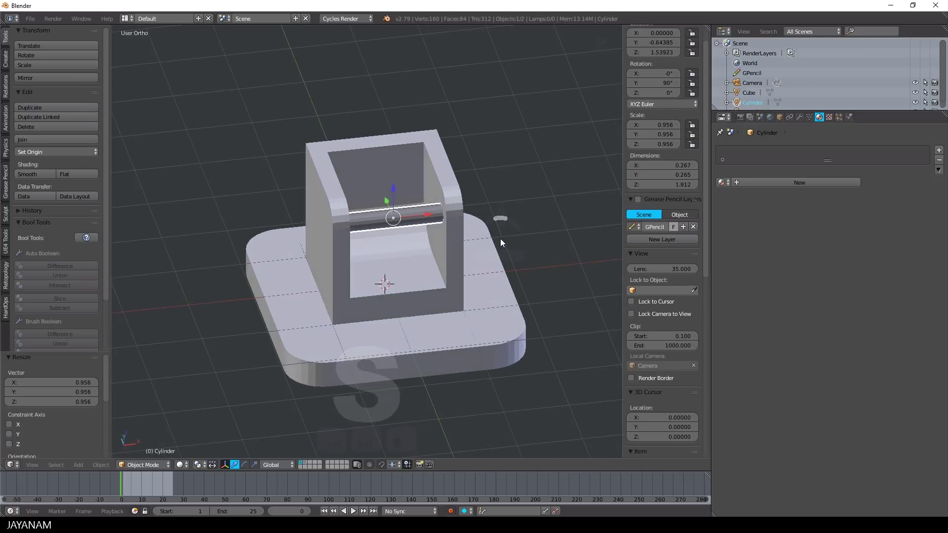
# Join the cylinder to the bracket with a BoolTool Auto Boolean Union.
pyautogui.keyDown('shift'); pyautogui.rightClick(449, 180); pyautogui.keyUp('shift')
pyautogui.hotkey('ctrl', 'shift', 'b')
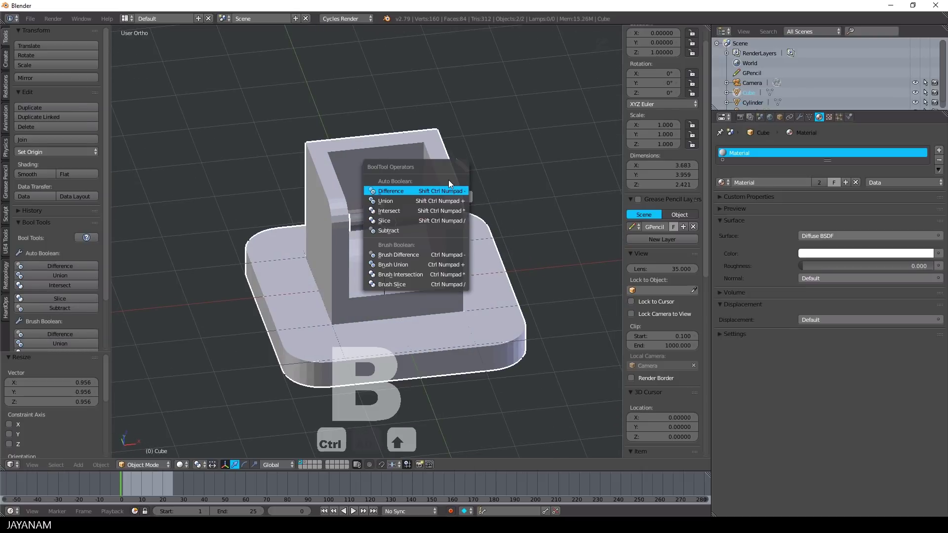
pyautogui.click(406, 200)
pyautogui.moveTo(507, 233); pyautogui.dragTo(464, 263, button='middle')
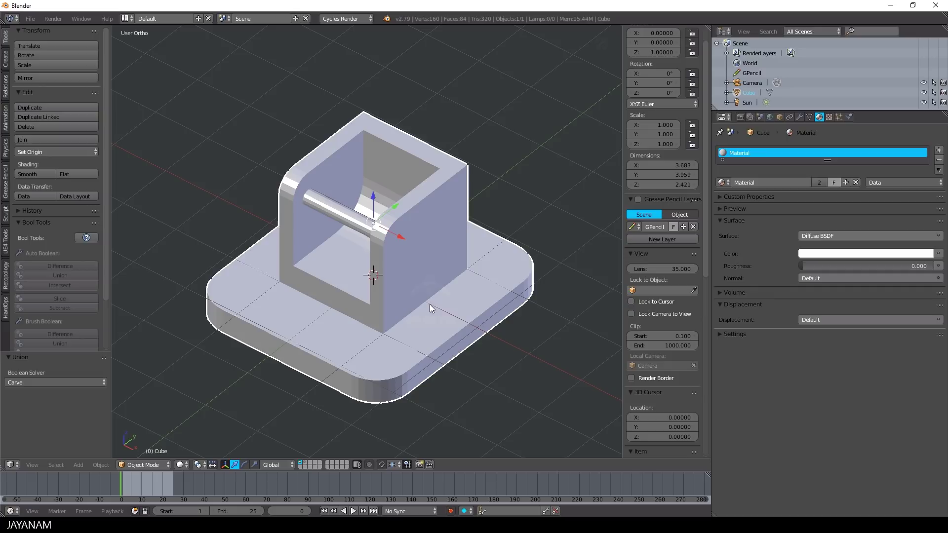
# Enable Auto Smooth on the bracket mesh with an angle of 60°.
pyautogui.click(809, 117)
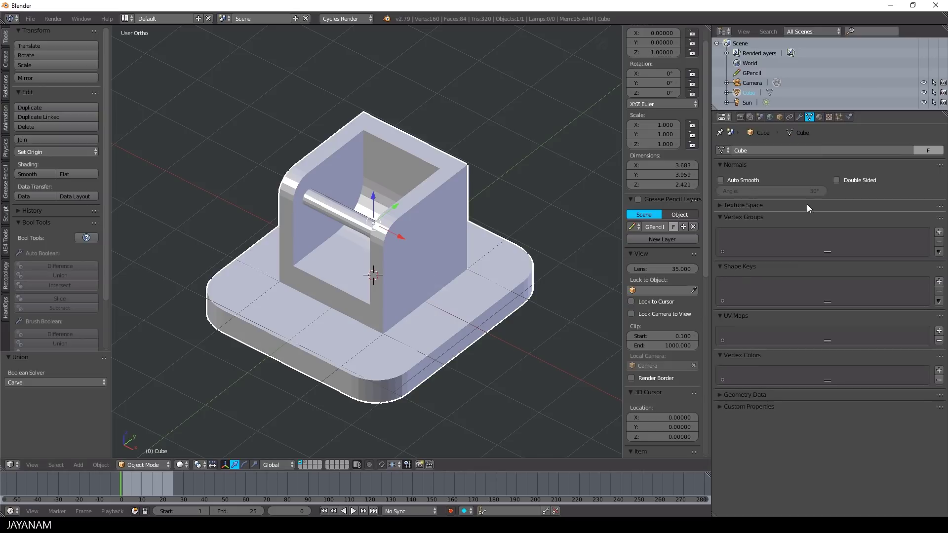
pyautogui.click(721, 181)
pyautogui.click(749, 192)
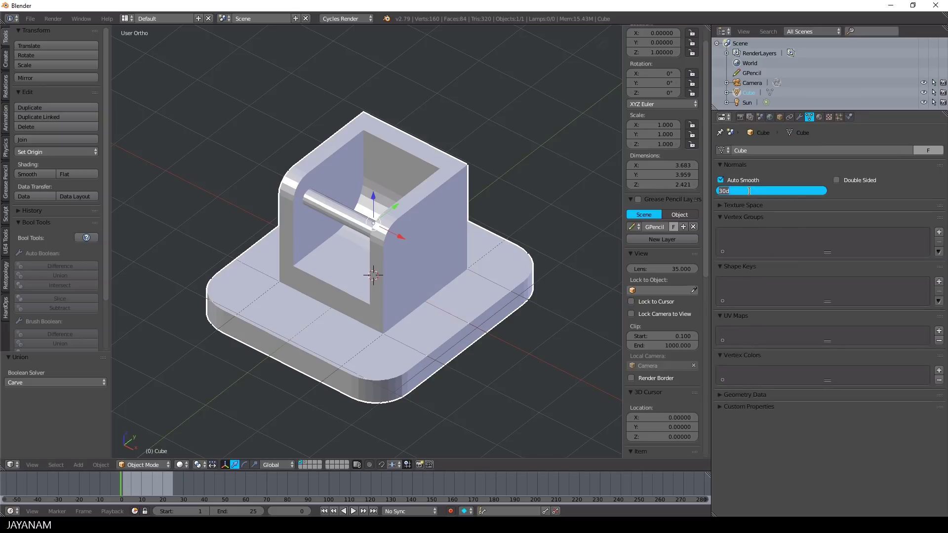
pyautogui.write('60')
pyautogui.press('Return')
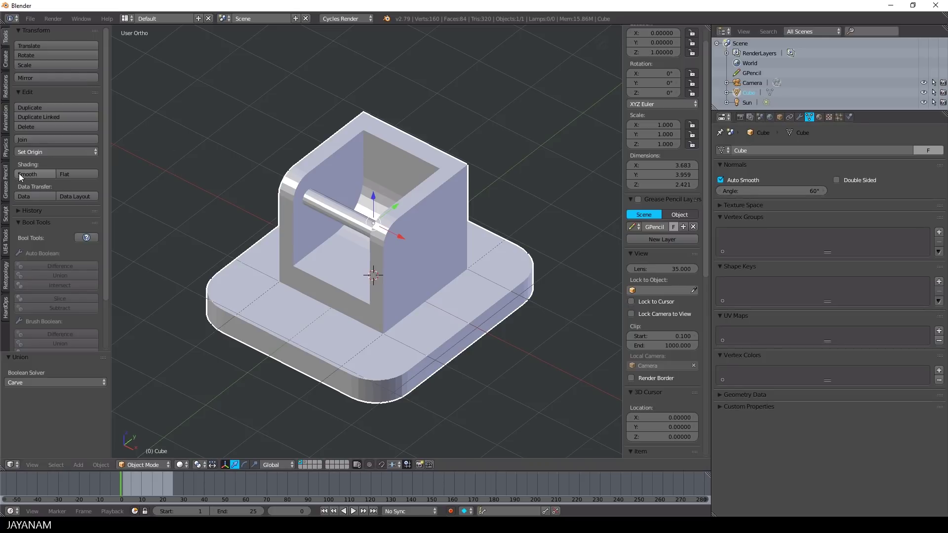
# Return the bracket to flat shading and turn off Auto Smooth.
pyautogui.click(19, 176)
pyautogui.click(50, 175)
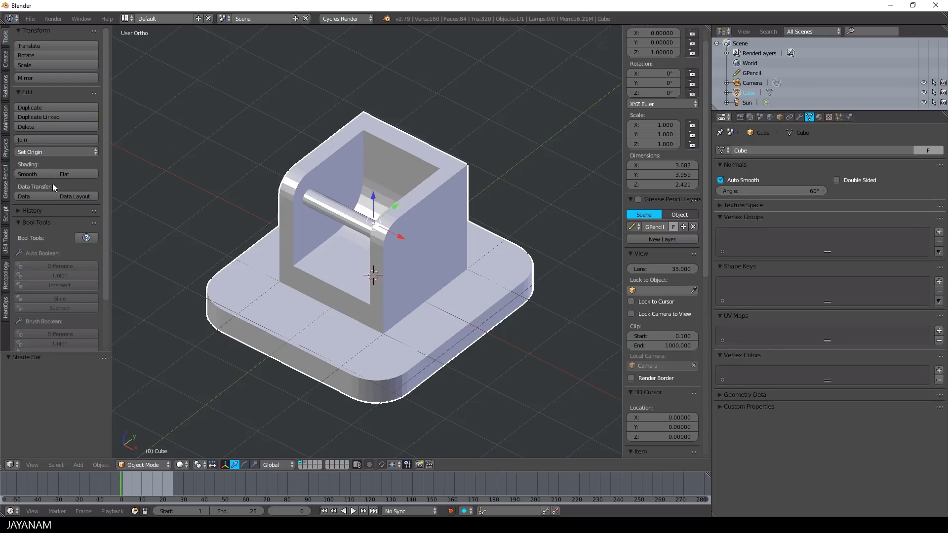
pyautogui.click(721, 180)
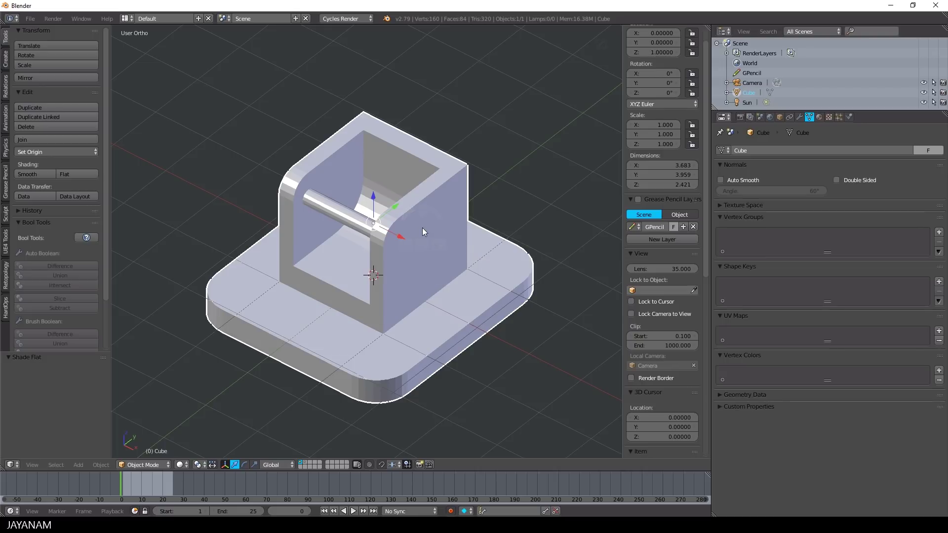
# Apply the Hard Ops (C) Sharpen operation to the bracket for bevelled, smooth-shaded edges.
pyautogui.press('q')
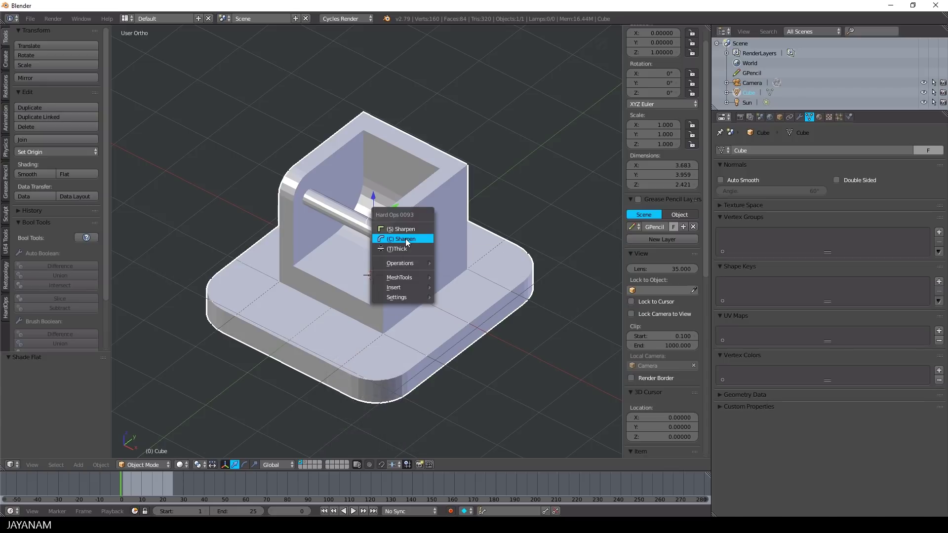
pyautogui.click(405, 239)
pyautogui.moveTo(361, 271); pyautogui.dragTo(396, 265, button='middle')
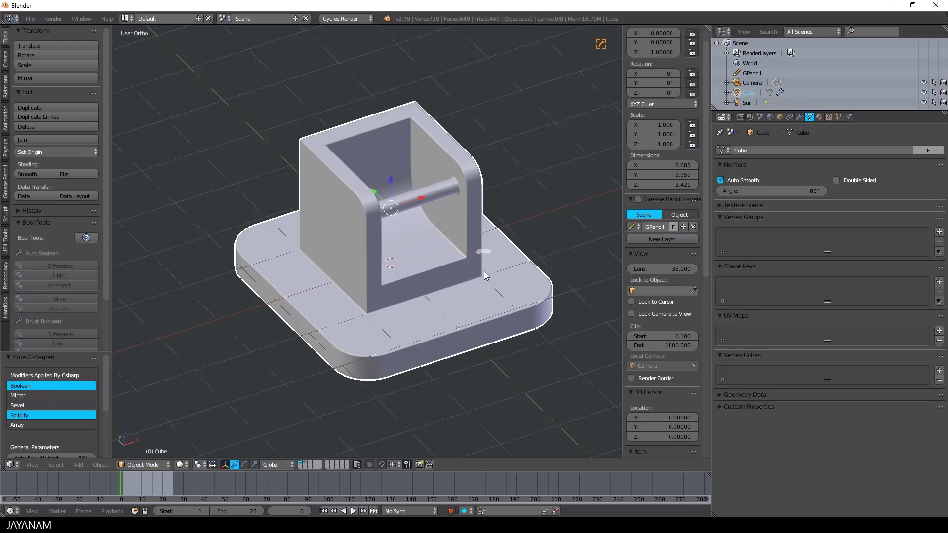
pyautogui.keyDown('shift'); pyautogui.moveTo(484, 272); pyautogui.dragTo(476, 274, button='middle'); pyautogui.keyUp('shift')
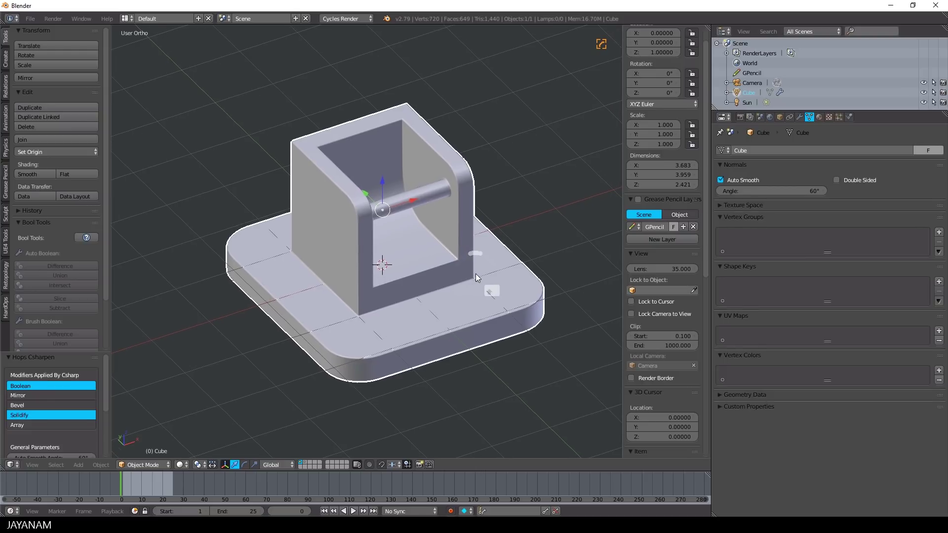
# Adjust the bracket's Hard Ops bevel to 4 segments with a width of 0.025.
pyautogui.press('q')
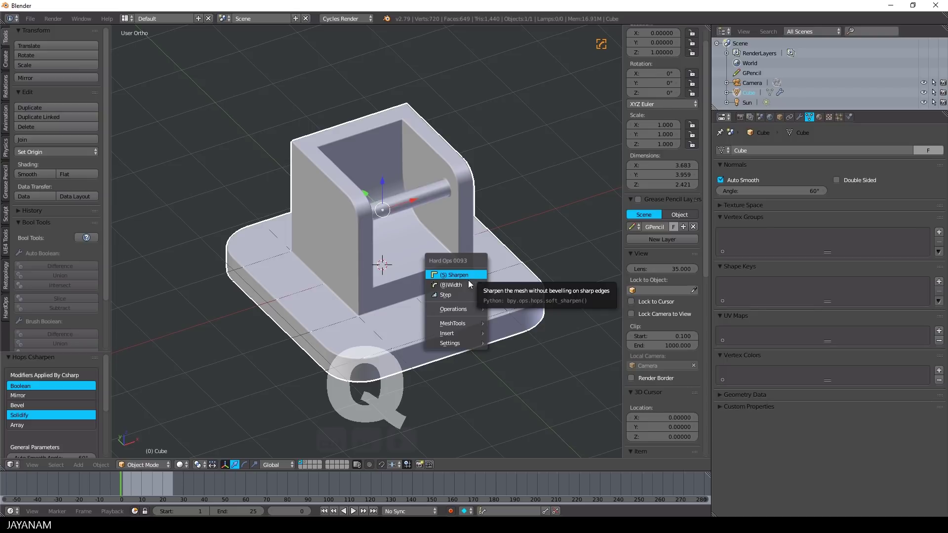
pyautogui.click(467, 285)
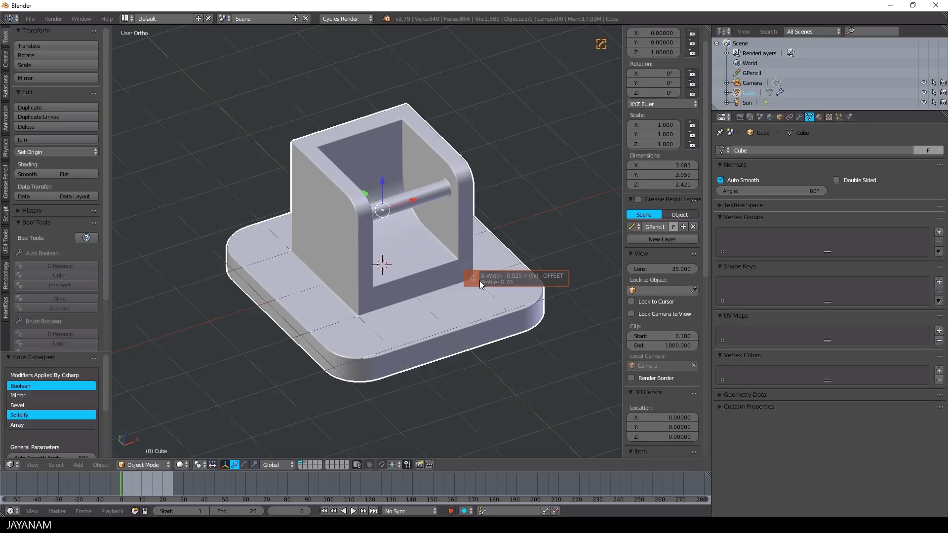
pyautogui.click(481, 284)
pyautogui.moveTo(480, 284); pyautogui.dragTo(451, 270, button='middle')
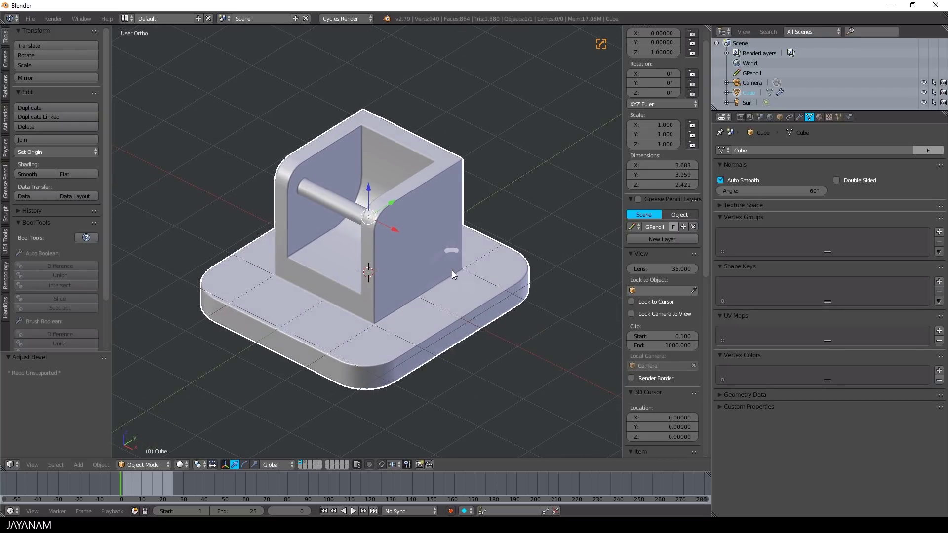
# Add a mesh cube, raise it to about Z 1.654 and scale it down to about 0.94 per side.
pyautogui.hotkey('shift', 'a')
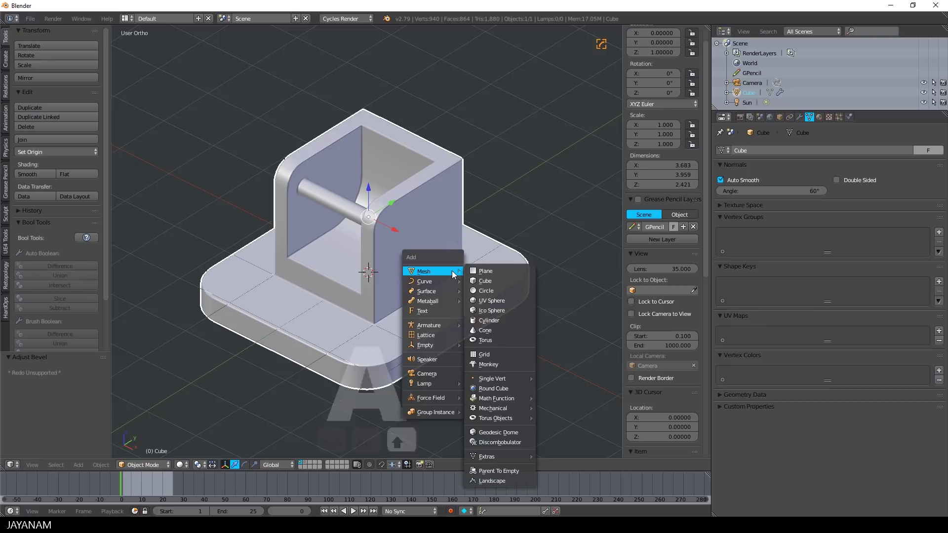
pyautogui.click(485, 281)
pyautogui.moveTo(425, 252); pyautogui.dragTo(485, 245, button='middle')
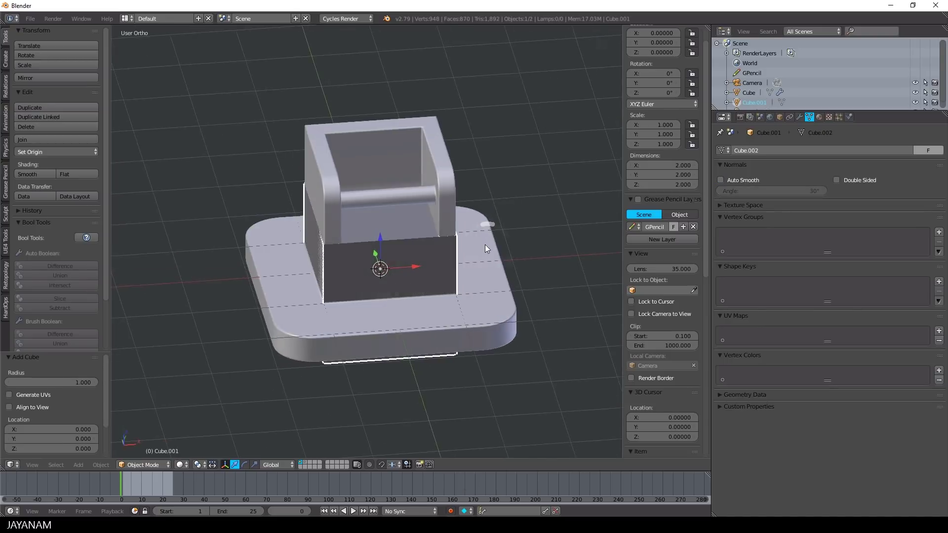
pyautogui.press('s')
pyautogui.click(431, 247)
pyautogui.press('g')
pyautogui.press('z')
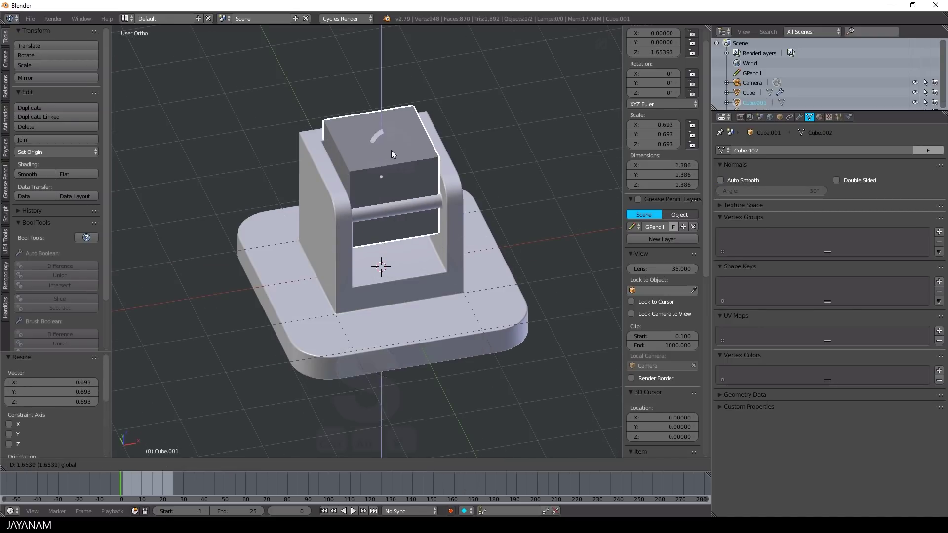
pyautogui.click(391, 151)
pyautogui.press('s')
pyautogui.click(398, 174)
# Move the cube to about Y 0.943 and Z 1.880 over the housing's rear wall and reduce it to about 0.8 per side.
pyautogui.press('g')
pyautogui.press('y')
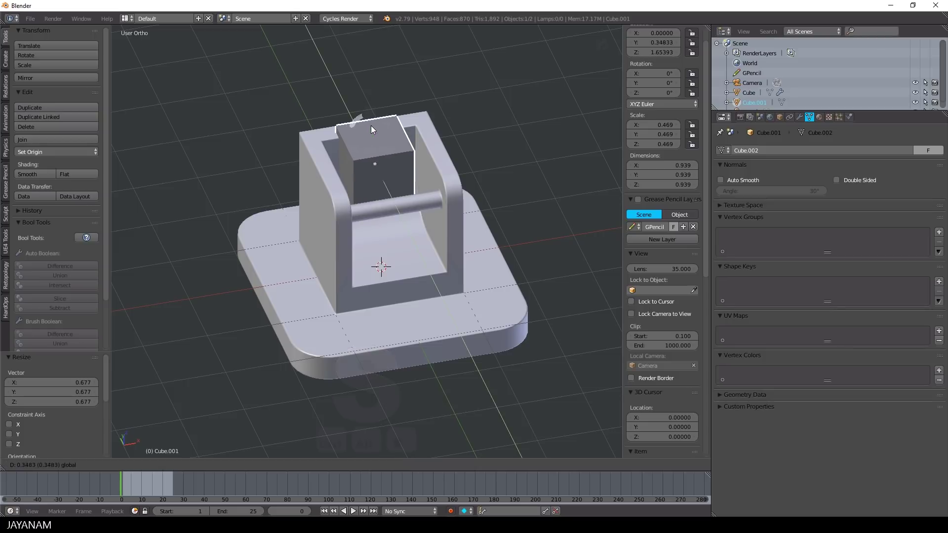
pyautogui.click(366, 107)
pyautogui.press('g')
pyautogui.press('z')
pyautogui.click(366, 94)
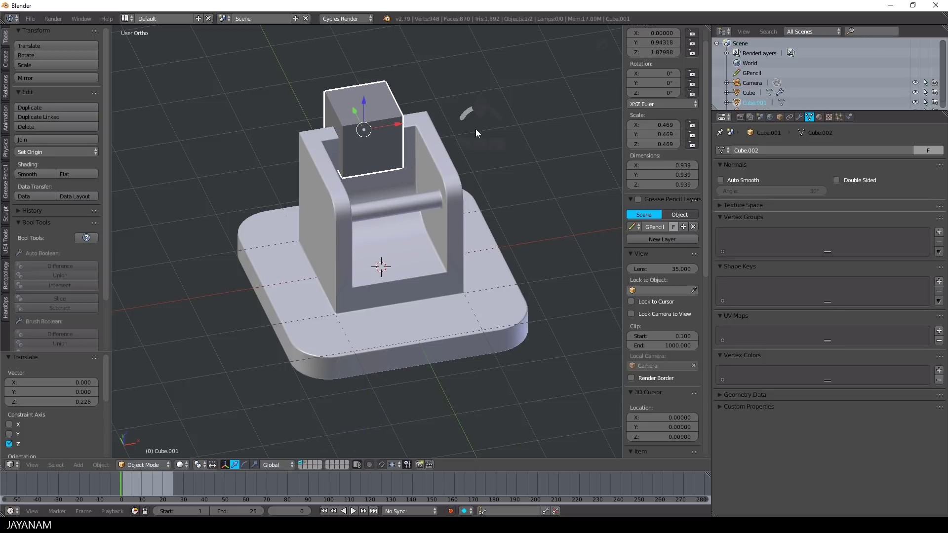
pyautogui.press('s')
pyautogui.click(469, 134)
# Try to cut a notch in the rear wall by subtracting the cube with an Auto Boolean Difference.
pyautogui.moveTo(470, 136); pyautogui.dragTo(434, 150, button='middle')
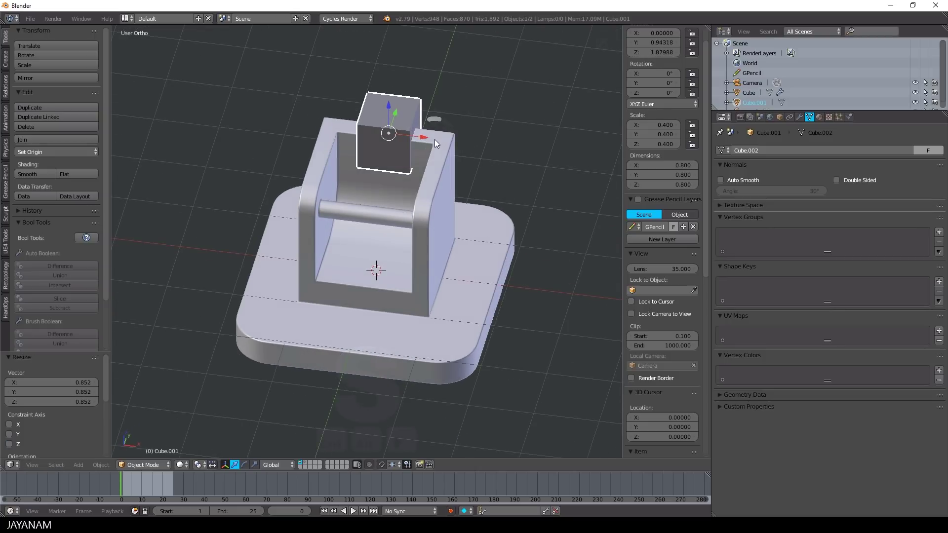
pyautogui.keyDown('shift'); pyautogui.rightClick(434, 139); pyautogui.keyUp('shift')
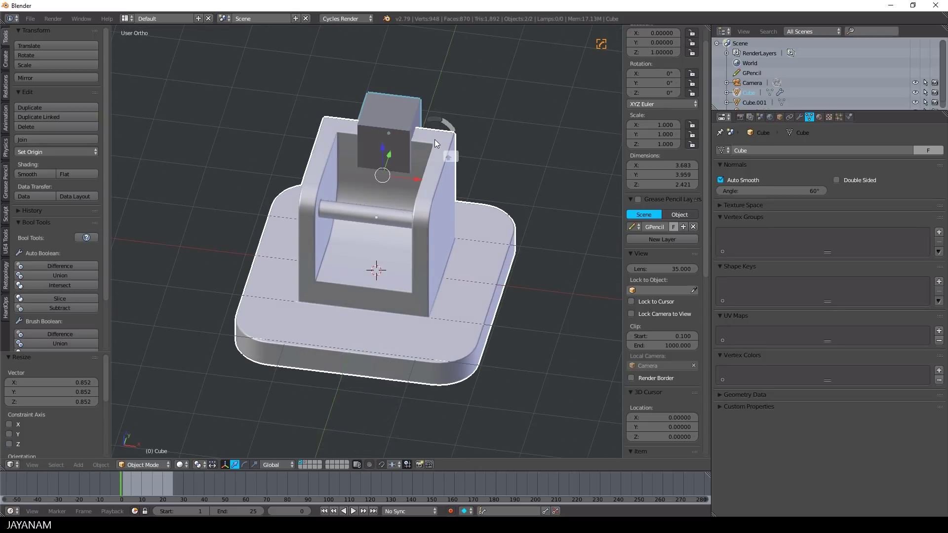
pyautogui.click(76, 266)
pyautogui.moveTo(322, 239); pyautogui.dragTo(427, 199, button='middle')
pyautogui.scroll(3, 434, 188)
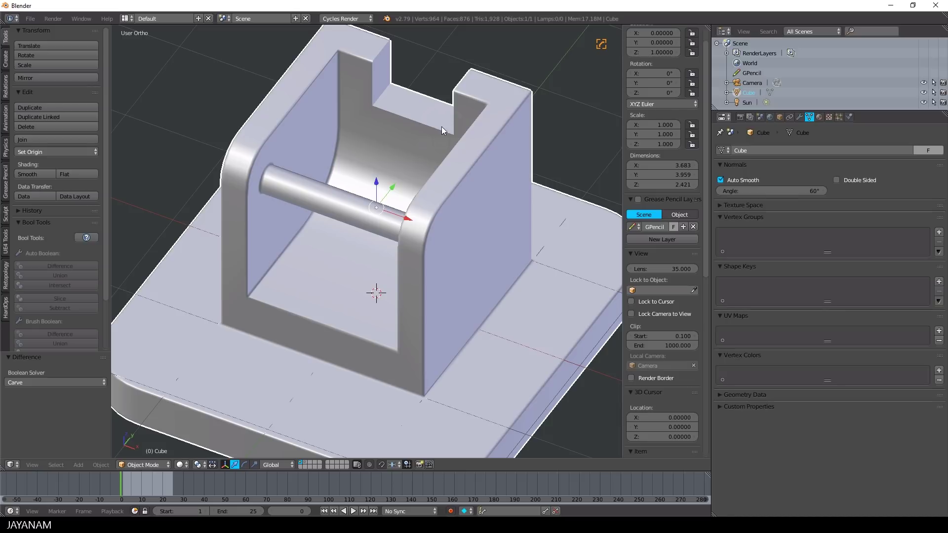
# Undo the boolean difference between the cube and the bracket.
pyautogui.hotkey('ctrl', 'z')
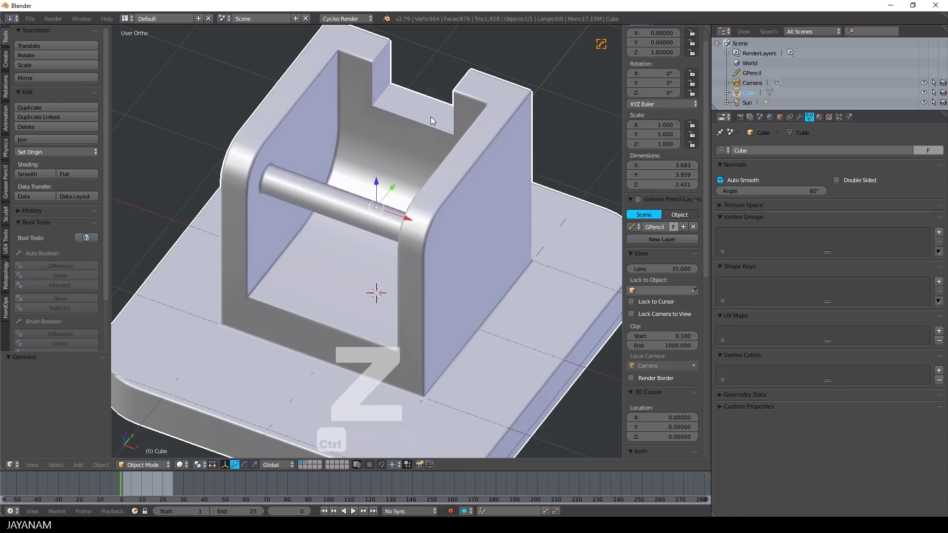
pyautogui.hotkey('ctrl', 'z')
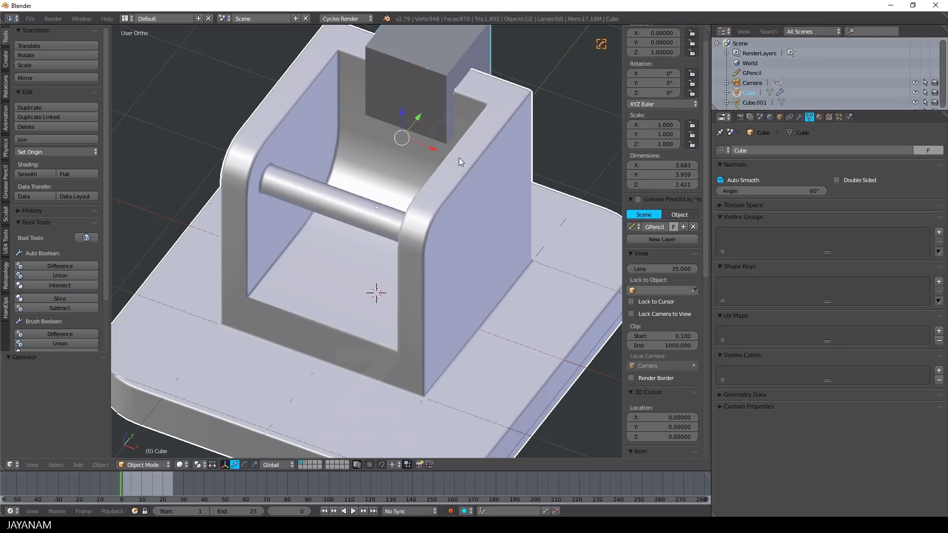
pyautogui.scroll(-1, 488, 182)
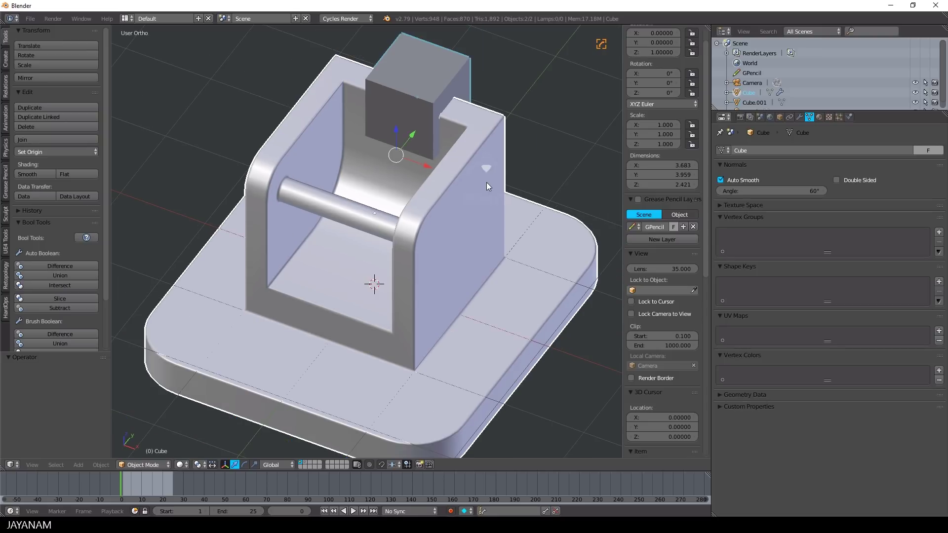
# Cut the cube's shape out of the rear wall with the Hard Ops Cut-in boolean.
pyautogui.press('q')
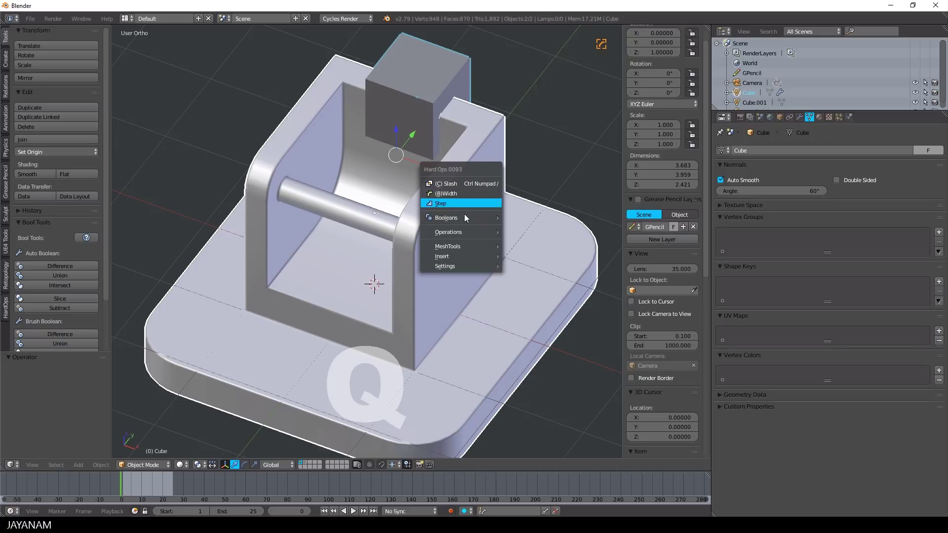
pyautogui.moveTo(464, 215)
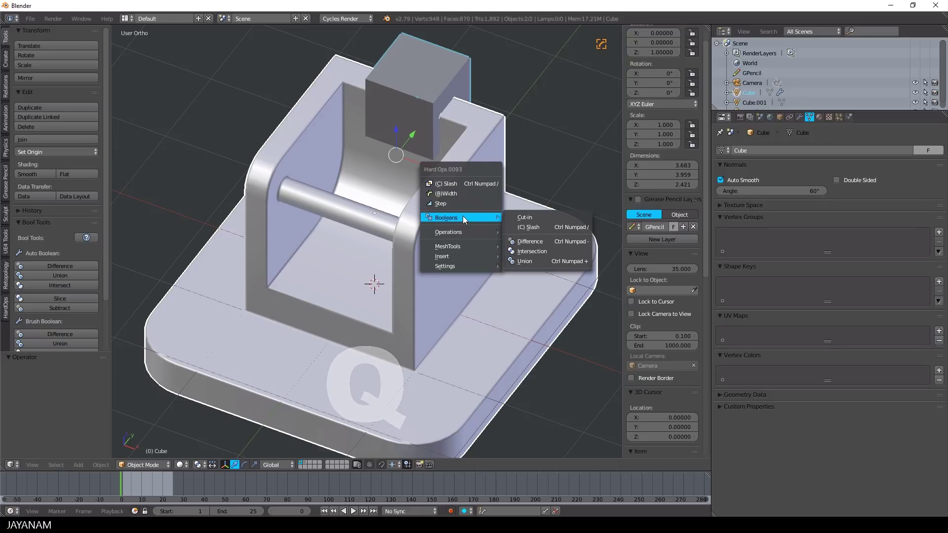
pyautogui.click(524, 217)
pyautogui.moveTo(529, 215); pyautogui.dragTo(434, 82, button='middle')
# Move the cutter cube along Y to about 1.891, clear of the housing, and inspect the notch's bevelled edges.
pyautogui.rightClick(426, 107)
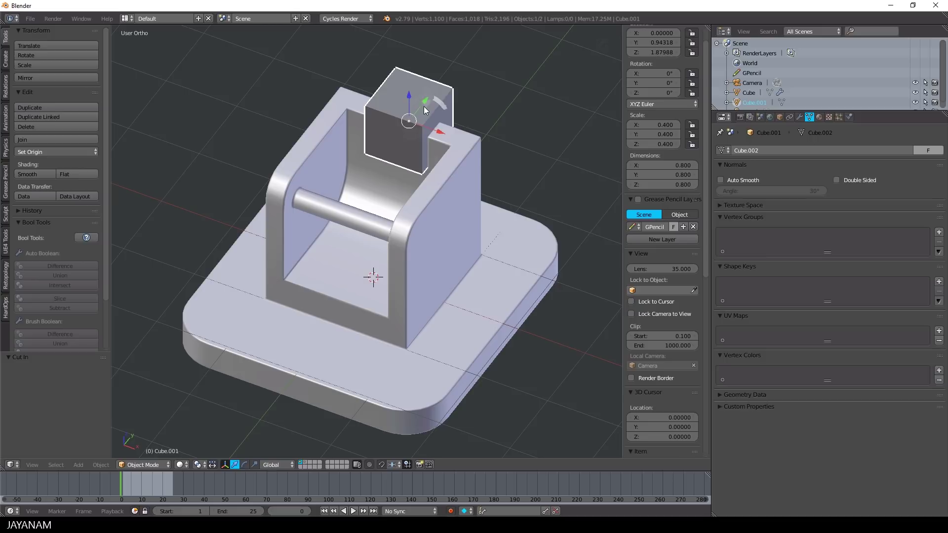
pyautogui.moveTo(424, 106); pyautogui.dragTo(488, 114)
pyautogui.scroll(1, 494, 119)
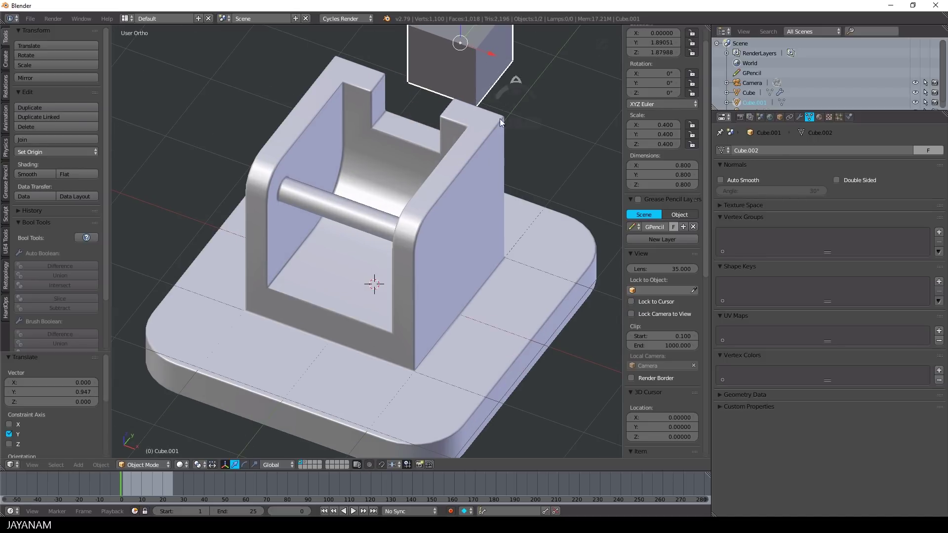
pyautogui.keyDown('shift'); pyautogui.moveTo(500, 119); pyautogui.dragTo(459, 167, button='middle'); pyautogui.keyUp('shift')
pyautogui.scroll(2, 450, 177)
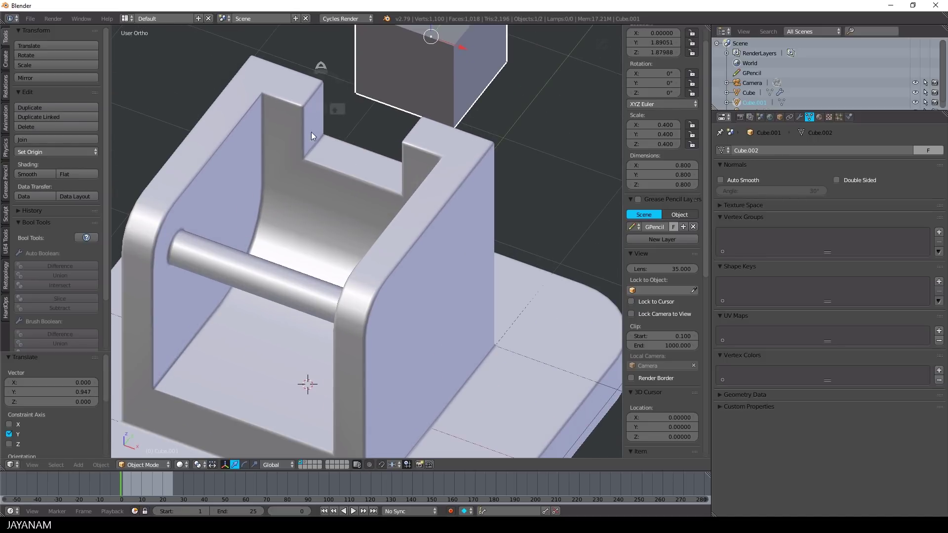
pyautogui.scroll(1, 591, 143)
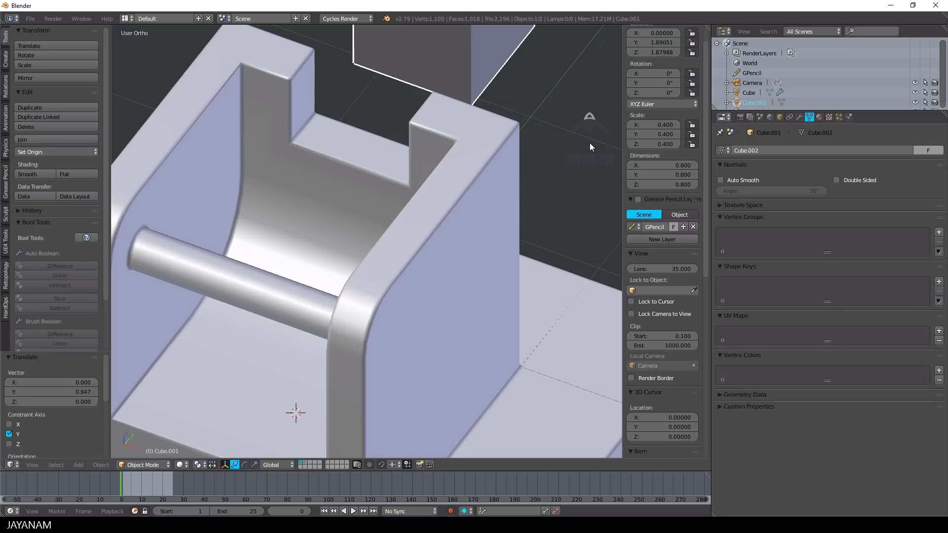
# Delete the cutter cube floating behind the housing's rear wall.
pyautogui.scroll(-5, 589, 143)
pyautogui.moveTo(421, 210); pyautogui.dragTo(502, 200, button='middle')
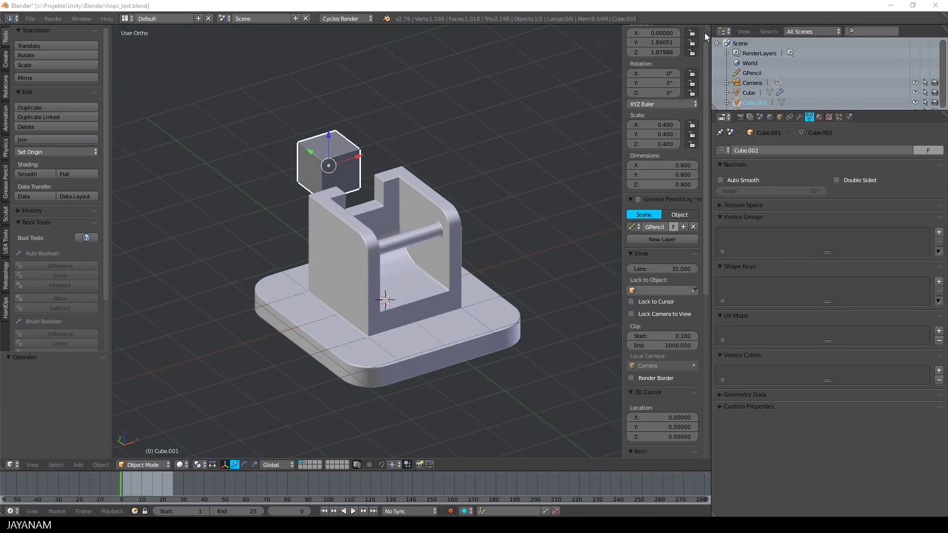
pyautogui.press('x')
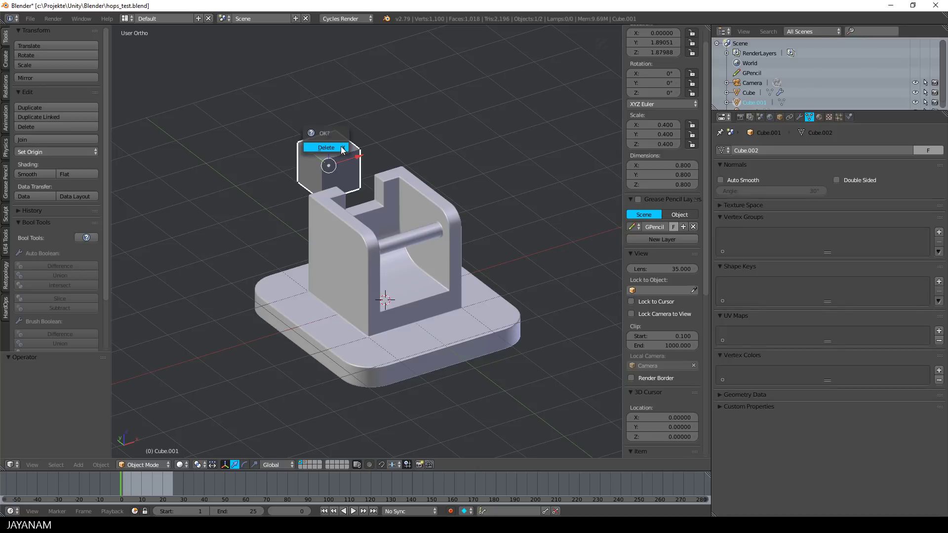
pyautogui.click(342, 151)
# Add a mesh cylinder with 32 vertices, radius 1 and depth 2 at the bracket's centre.
pyautogui.scroll(-3, 483, 210)
pyautogui.moveTo(483, 209); pyautogui.dragTo(450, 188, button='middle')
pyautogui.scroll(3, 448, 217)
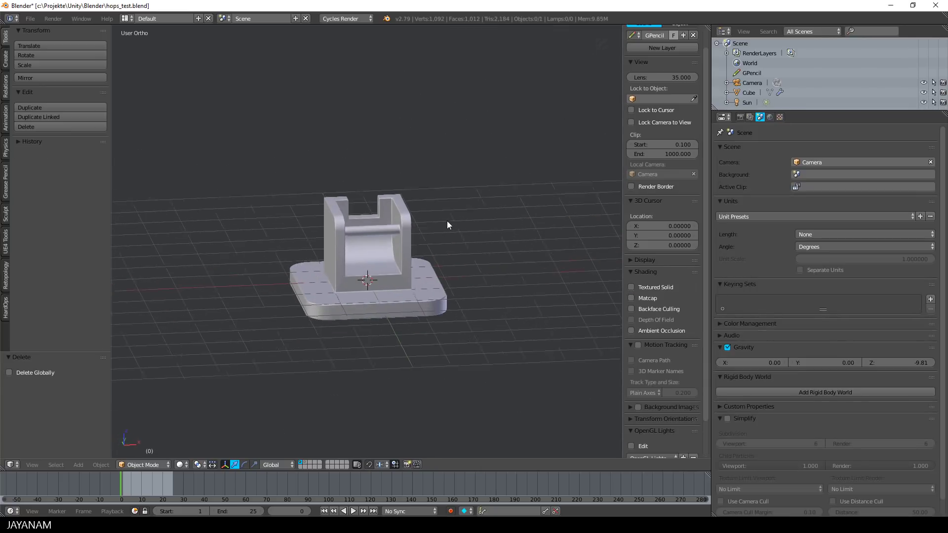
pyautogui.hotkey('shift', 'a')
pyautogui.moveTo(454, 234)
pyautogui.click(500, 285)
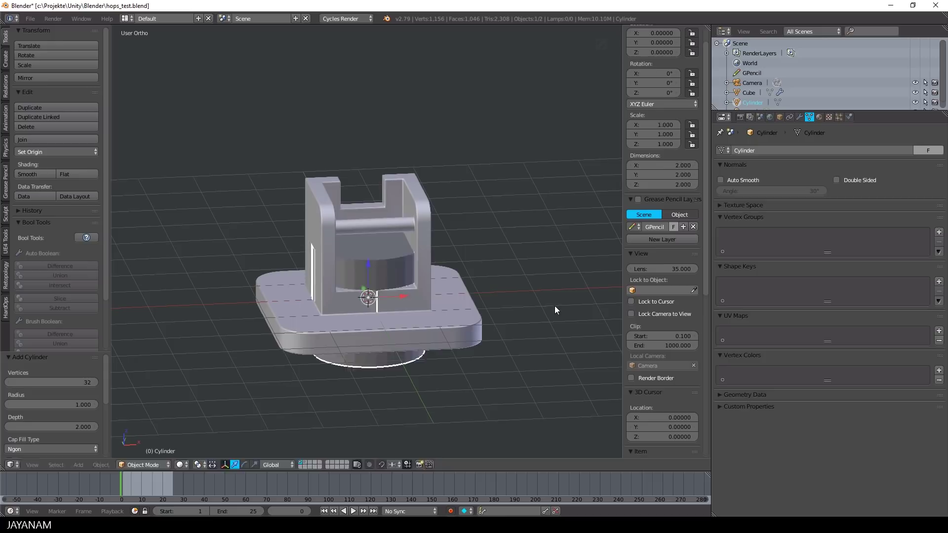
# Scale the cylinder to about 0.332, move it along Y to about -2.540 and stretch it along Z to about 0.575.
pyautogui.press('s')
pyautogui.click(430, 299)
pyautogui.moveTo(348, 278); pyautogui.dragTo(366, 290, button='middle')
pyautogui.moveTo(366, 290); pyautogui.dragTo(492, 367)
pyautogui.moveTo(491, 367); pyautogui.dragTo(460, 320, button='middle')
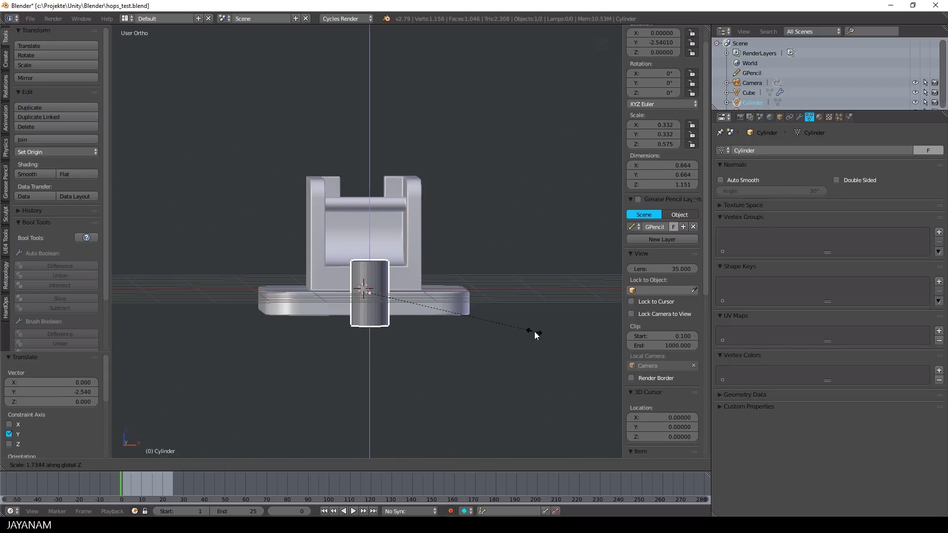
pyautogui.press('Tab')
pyautogui.click(541, 278)
# Form a wider screw head by extruding the cylinder's top face slightly, scaling it out about 1.27 times and extruding it up again.
pyautogui.moveTo(541, 277); pyautogui.dragTo(388, 330, button='middle')
pyautogui.rightClick(388, 330)
pyautogui.press('e')
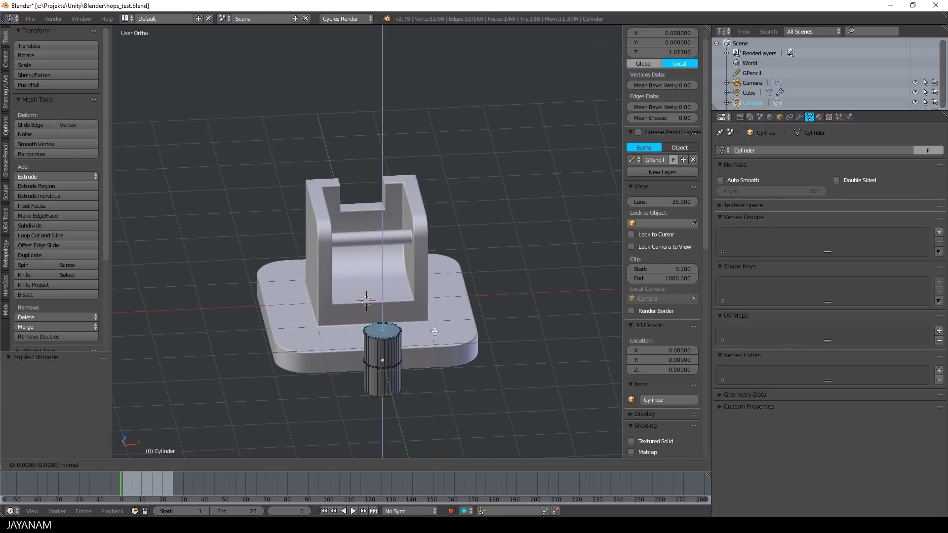
pyautogui.click(435, 330)
pyautogui.press('s')
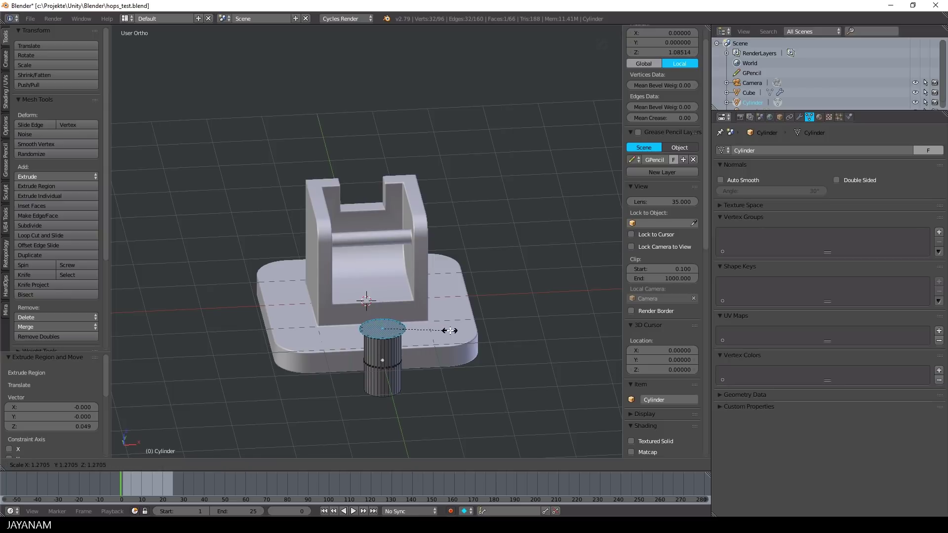
pyautogui.click(452, 330)
pyautogui.press('e')
pyautogui.click(451, 321)
# Select the edge loop where the shaft meets the head and move it along Z by about -0.027.
pyautogui.moveTo(451, 317); pyautogui.dragTo(442, 264, button='middle')
pyautogui.scroll(4, 367, 262)
pyautogui.scroll(2, 367, 263)
pyautogui.press('a')
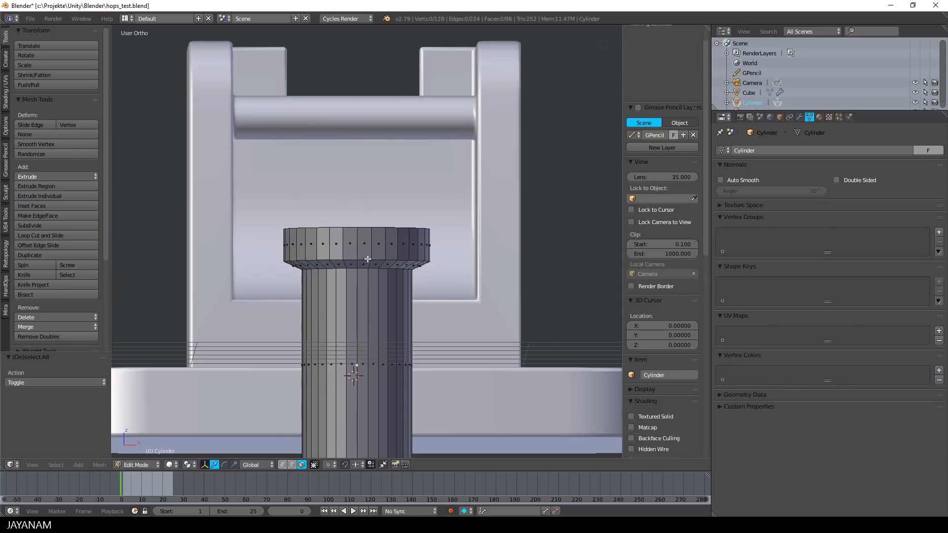
pyautogui.click(292, 465)
pyautogui.keyDown('alt'); pyautogui.rightClick(350, 259); pyautogui.keyUp('alt')
pyautogui.moveTo(355, 226); pyautogui.dragTo(354, 231)
pyautogui.scroll(-4, 353, 231)
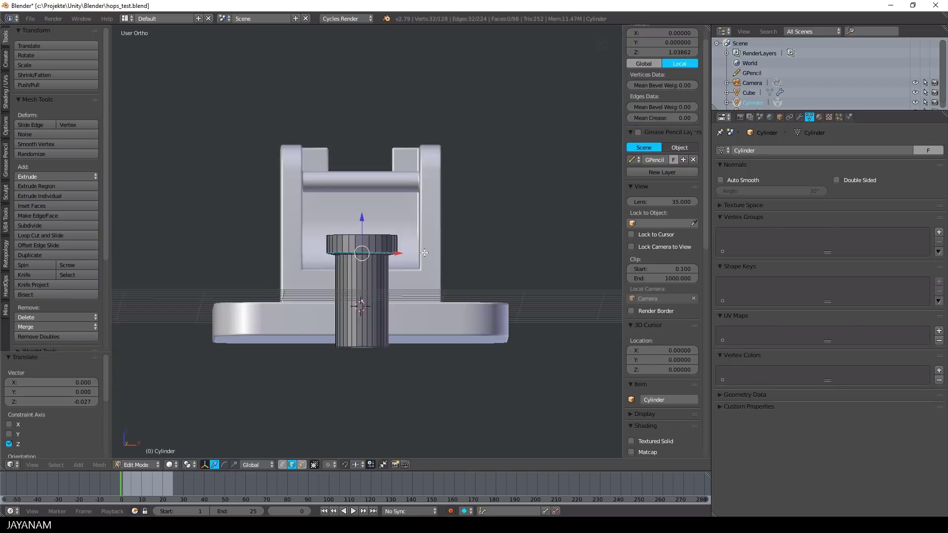
pyautogui.moveTo(404, 239); pyautogui.dragTo(409, 264, button='middle')
pyautogui.press('Tab')
# Move the cylinder to about -1.233 in X, shift it back over the plate's front corner and lower it to about -0.423 in Z.
pyautogui.click(333, 266)
pyautogui.press('KP_1')
pyautogui.moveTo(396, 310); pyautogui.dragTo(297, 318)
pyautogui.moveTo(297, 318); pyautogui.dragTo(396, 373, button='middle')
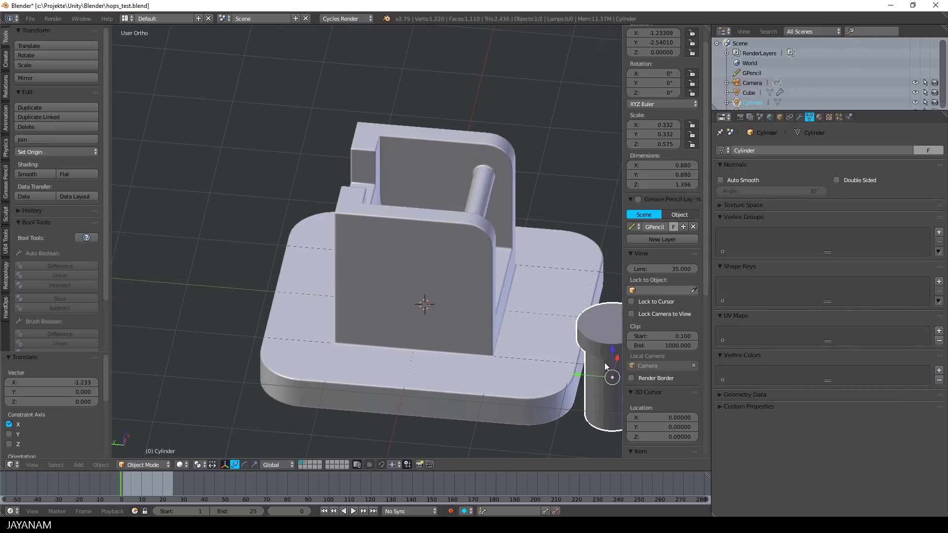
pyautogui.moveTo(573, 378); pyautogui.dragTo(488, 372)
pyautogui.moveTo(529, 347); pyautogui.dragTo(527, 369)
# Scale the screw-shaped cylinder uniformly to about 0.190 in X and Y, and move it along Y to about -1.541.
pyautogui.press('s')
pyautogui.click(564, 400)
pyautogui.press('s')
pyautogui.click(587, 385)
pyautogui.click(534, 375)
pyautogui.press('g')
pyautogui.press('y')
pyautogui.click(551, 380)
# From the top view, move the cylinder along X to about -1.315, closer to the base plate's rounded corner.
pyautogui.moveTo(548, 373); pyautogui.dragTo(452, 431, button='middle')
pyautogui.scroll(-3, 522, 280)
pyautogui.press('KP_7')
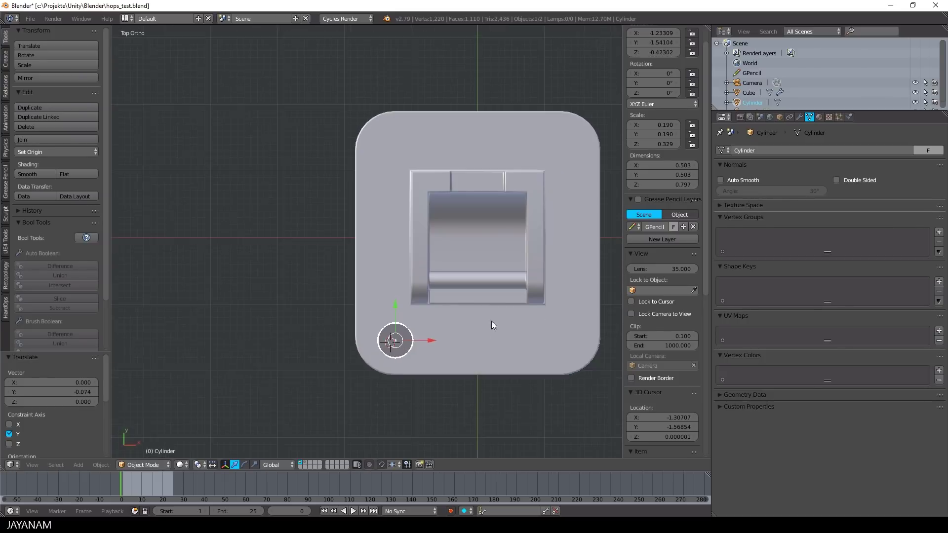
pyautogui.scroll(4, 491, 321)
pyautogui.press('g')
pyautogui.press('x')
pyautogui.click(461, 348)
# Cut the cylinder's shape into the base plate with the Hard Ops Cut-in boolean.
pyautogui.moveTo(461, 349); pyautogui.dragTo(534, 277, button='middle')
pyautogui.scroll(-2, 525, 292)
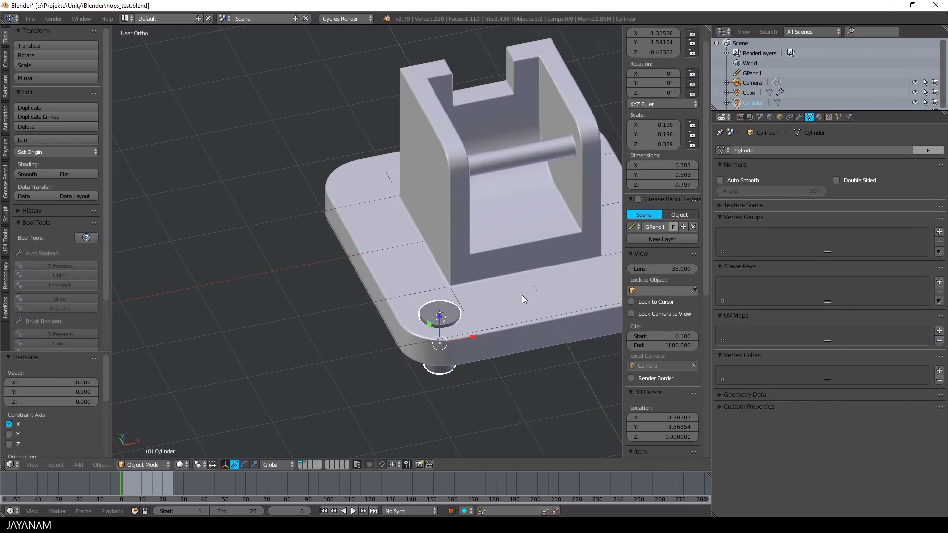
pyautogui.keyDown('shift'); pyautogui.rightClick(520, 296); pyautogui.keyUp('shift')
pyautogui.press('q')
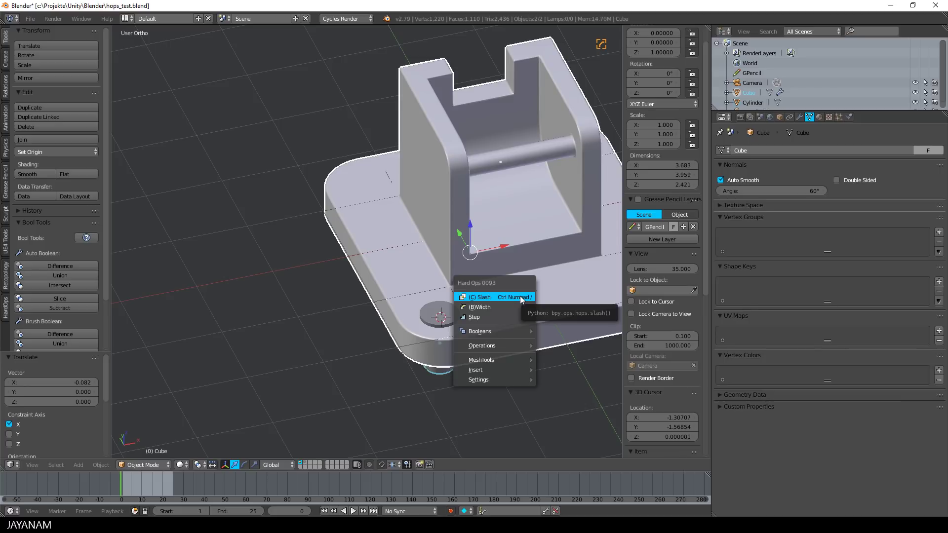
pyautogui.moveTo(514, 332)
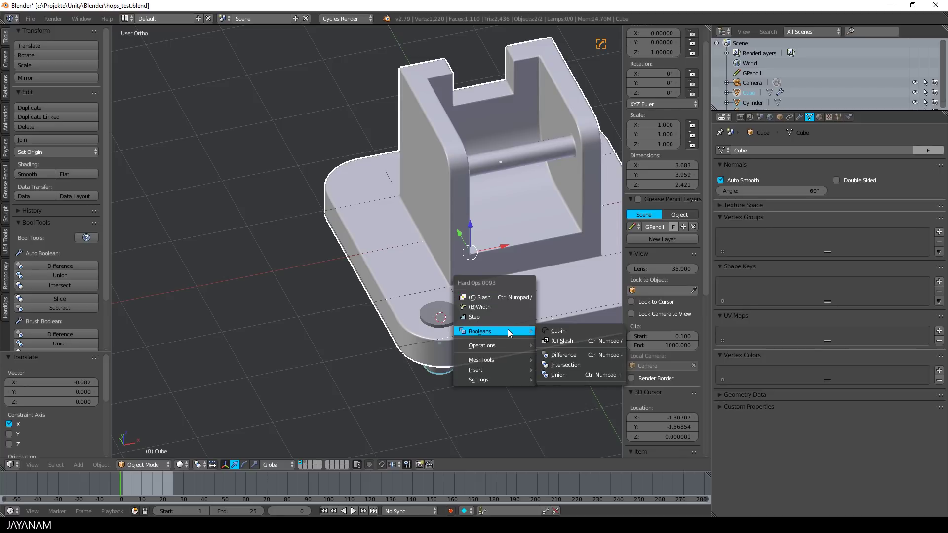
pyautogui.click(558, 331)
# Move the cutter cylinder along X to about 0.156, clear of the new hole, and inspect the hole's stepped edges.
pyautogui.scroll(-2, 469, 318)
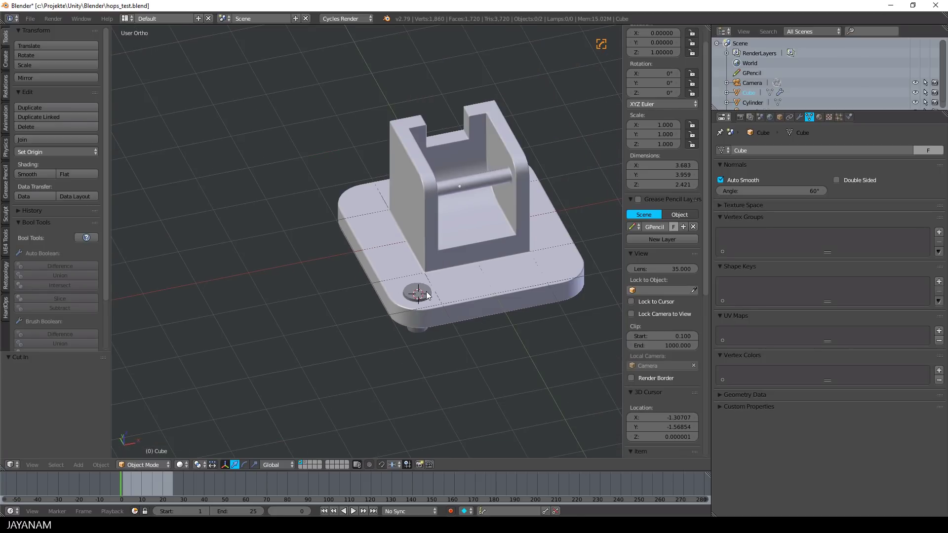
pyautogui.moveTo(451, 306); pyautogui.dragTo(531, 291)
pyautogui.scroll(4, 469, 314)
pyautogui.moveTo(469, 314); pyautogui.dragTo(484, 360, button='middle')
pyautogui.keyDown('shift'); pyautogui.moveTo(544, 353); pyautogui.dragTo(492, 297, button='middle'); pyautogui.keyUp('shift')
pyautogui.scroll(3, 493, 297)
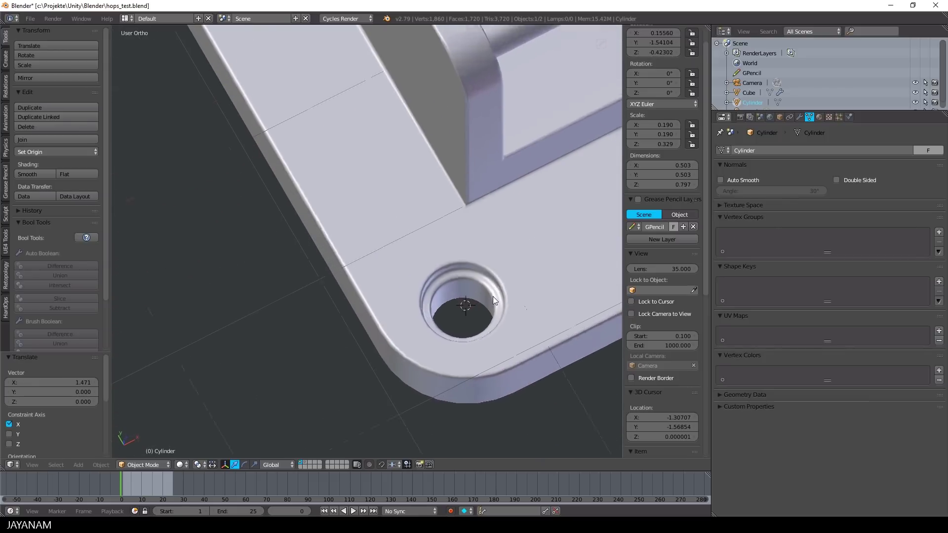
pyautogui.scroll(-2, 513, 310)
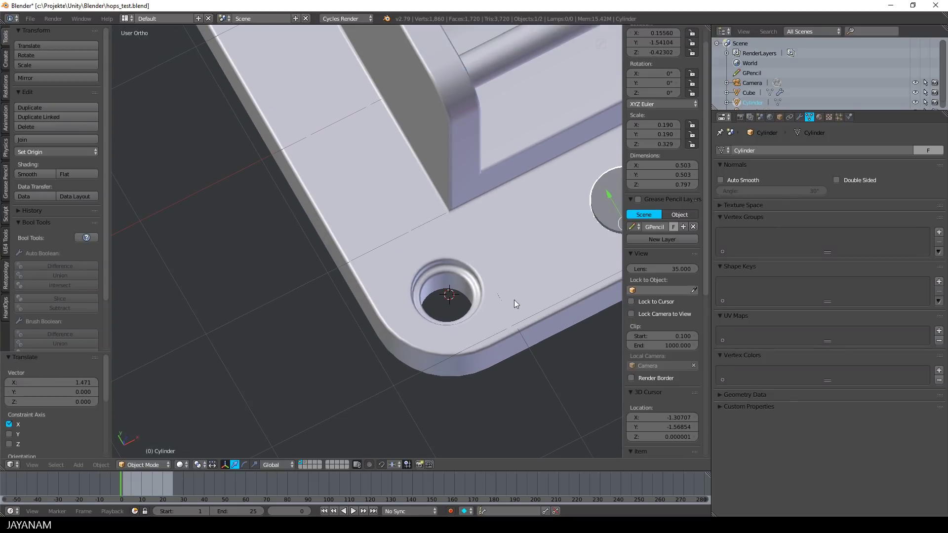
# Show the bracket's Bevel modifier and set its width to 0.016 with the Hard Ops bevel width adjustment.
pyautogui.rightClick(514, 294)
pyautogui.press('q')
pyautogui.click(512, 300)
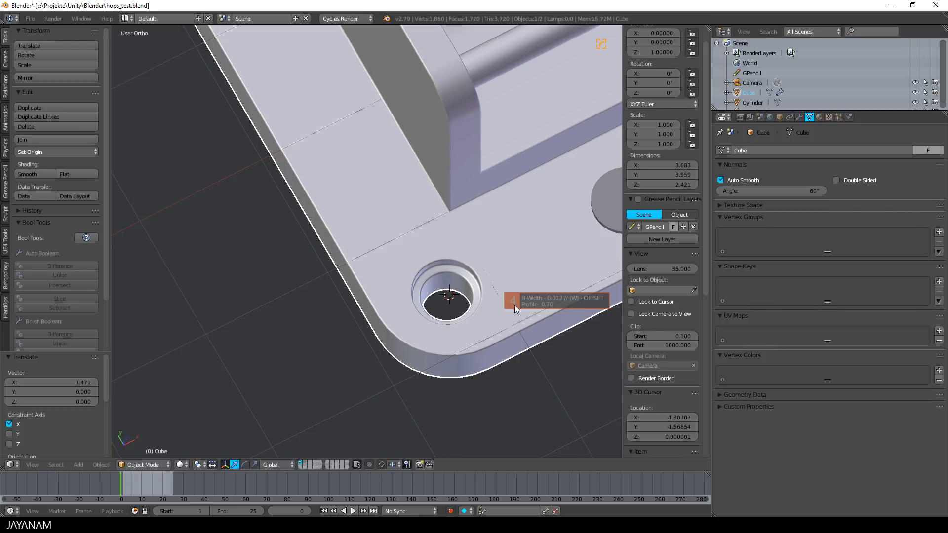
pyautogui.click(514, 305)
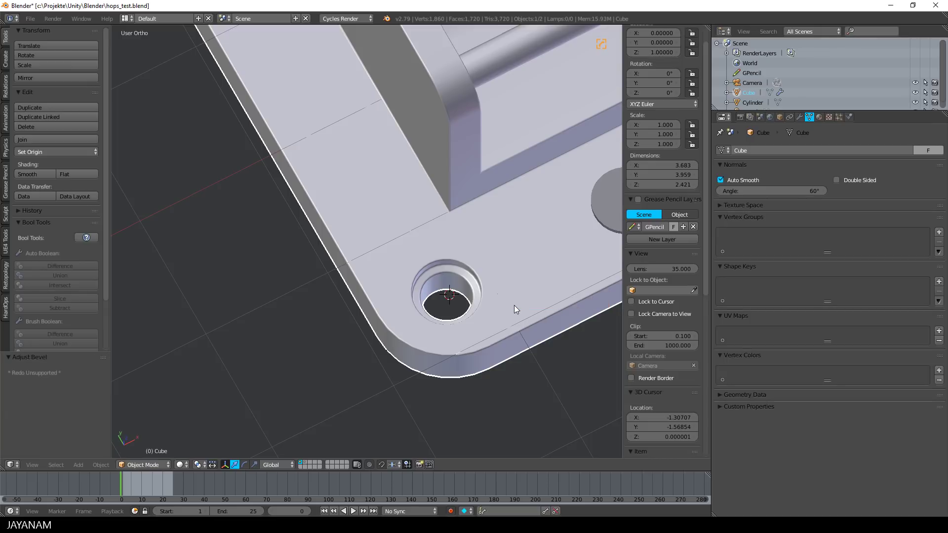
pyautogui.click(800, 117)
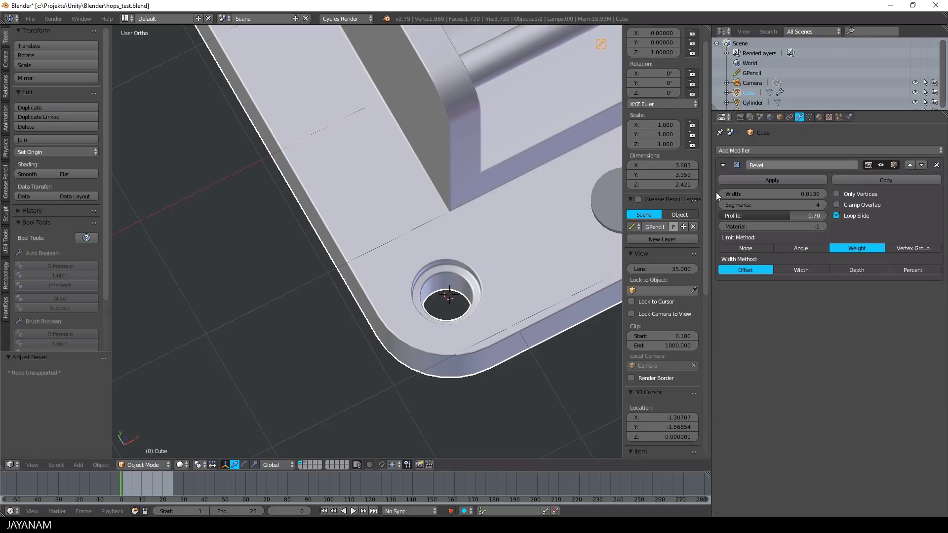
pyautogui.press('q')
pyautogui.click(529, 278)
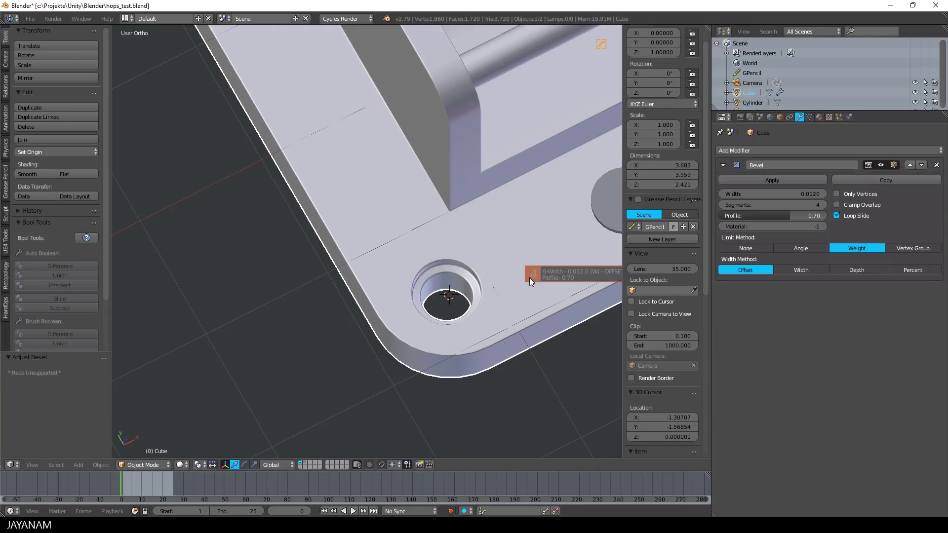
pyautogui.moveTo(528, 278)
pyautogui.click(528, 278)
# Move the cutter cylinder along X by about 2.746, beyond the edge of the base plate.
pyautogui.scroll(-3, 524, 292)
pyautogui.moveTo(523, 292); pyautogui.dragTo(512, 277, button='middle')
pyautogui.scroll(-3, 508, 244)
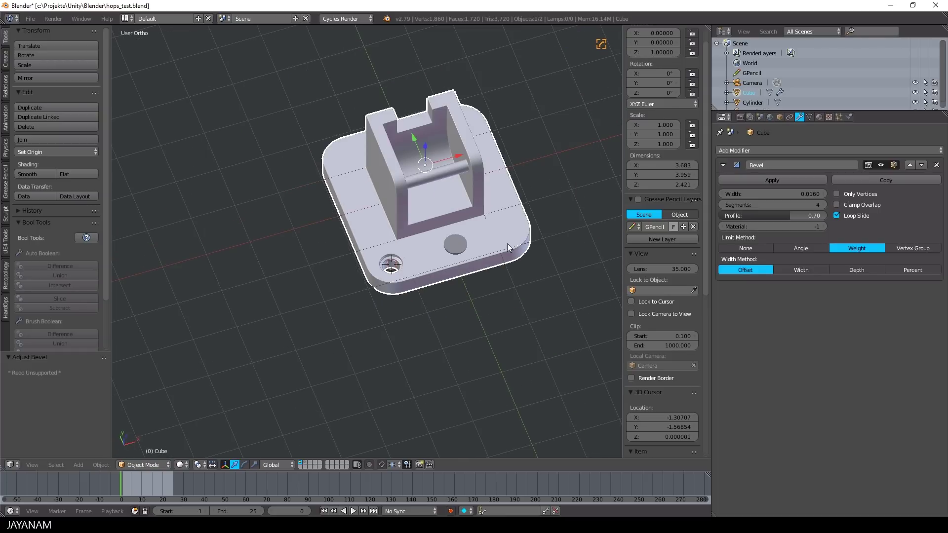
pyautogui.rightClick(459, 245)
pyautogui.press('g')
pyautogui.press('x')
pyautogui.click(585, 235)
# Symmetrize the bracket with the Hard Ops X symmetry option and set the symmetry axis to -X to mirror the corner hole.
pyautogui.rightClick(450, 256)
pyautogui.moveTo(451, 257); pyautogui.dragTo(490, 301, button='middle')
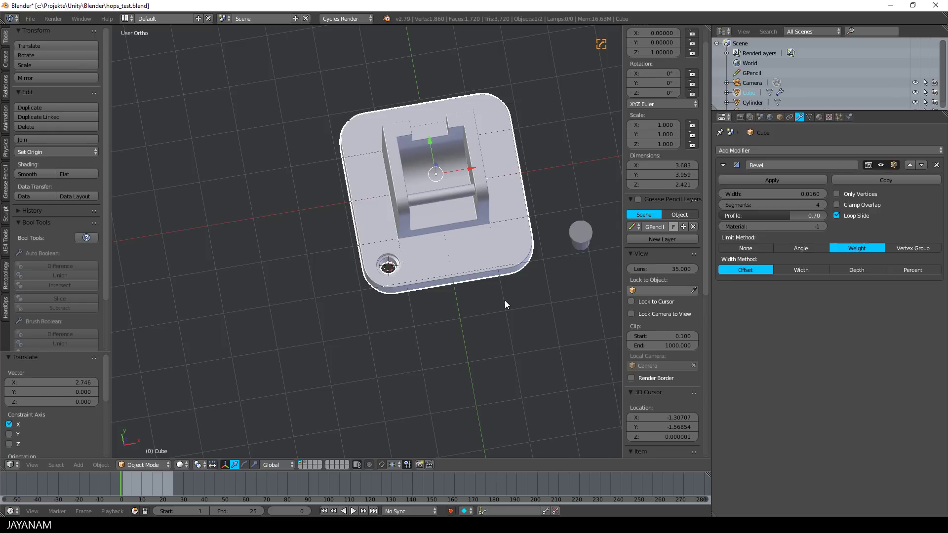
pyautogui.press('q')
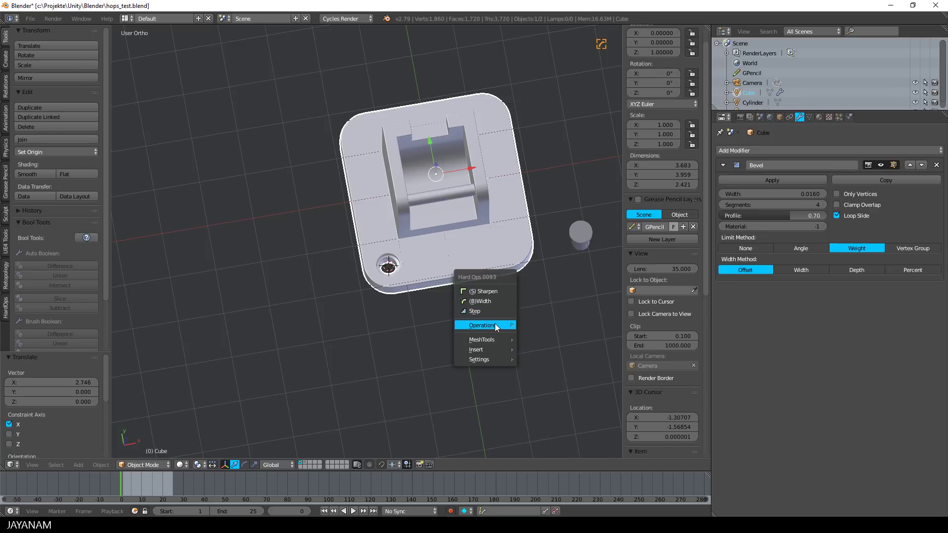
pyautogui.moveTo(494, 339)
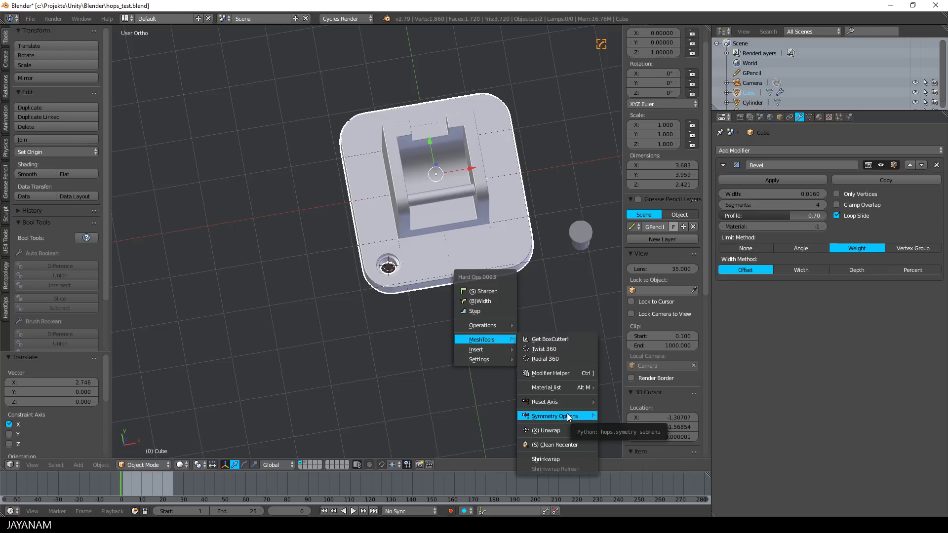
pyautogui.moveTo(562, 417)
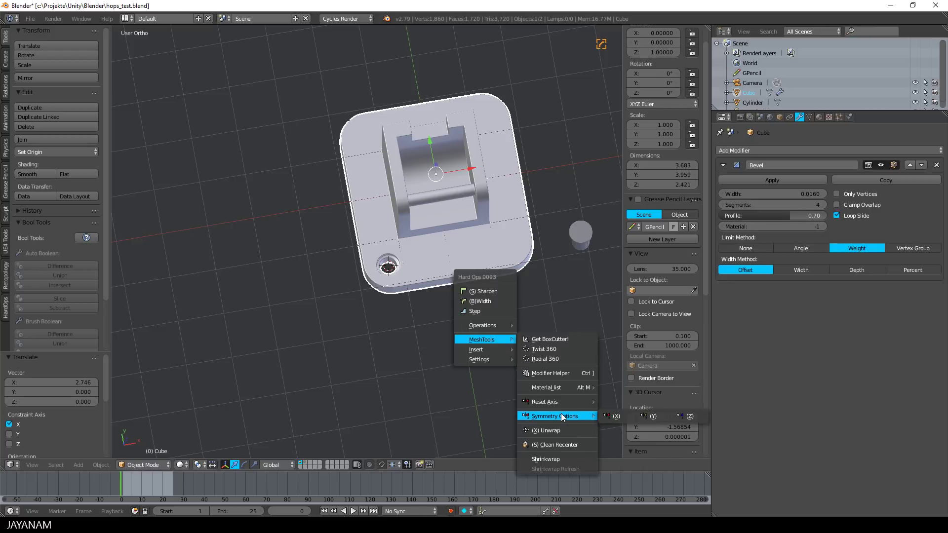
pyautogui.click(611, 417)
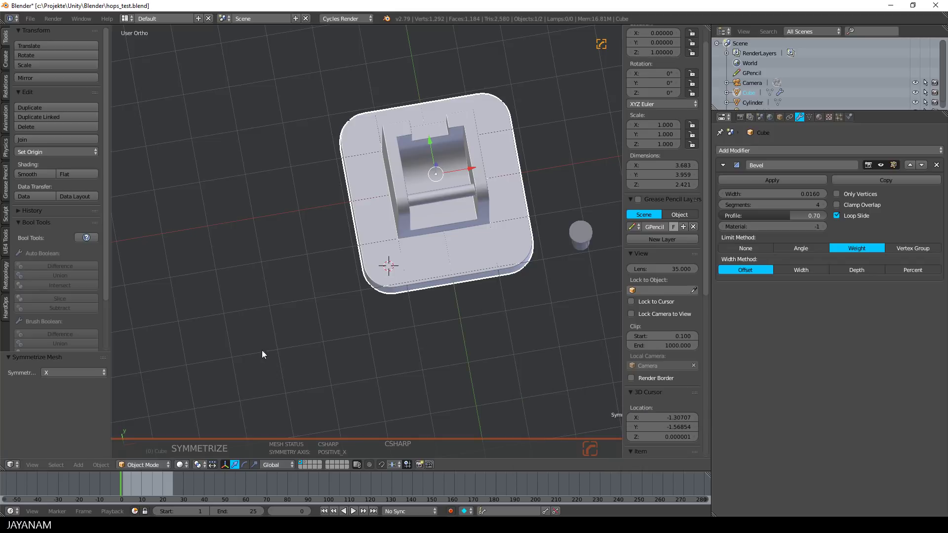
pyautogui.click(62, 374)
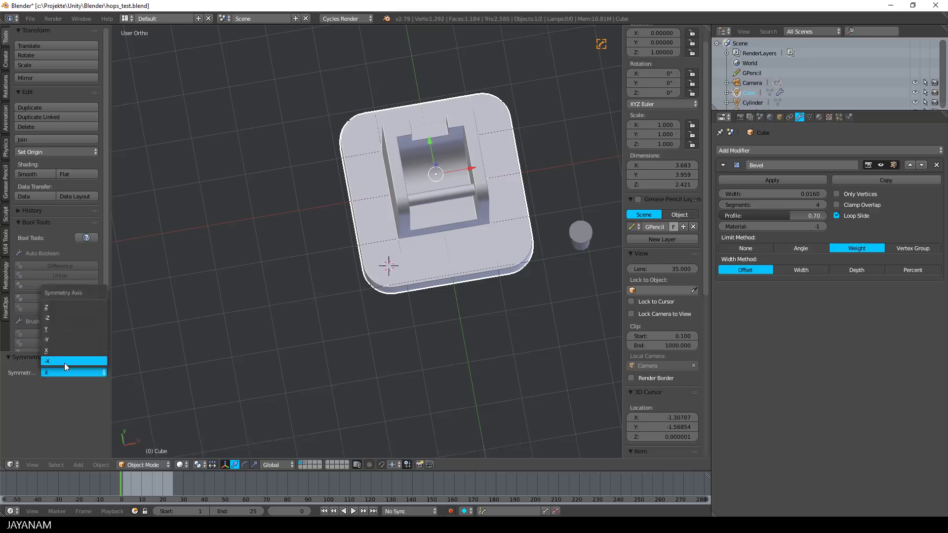
pyautogui.click(64, 361)
# Inspect the mirrored holes and move the cutter cylinder along X to about -1.280, back over the first hole.
pyautogui.moveTo(333, 297); pyautogui.dragTo(366, 283, button='middle')
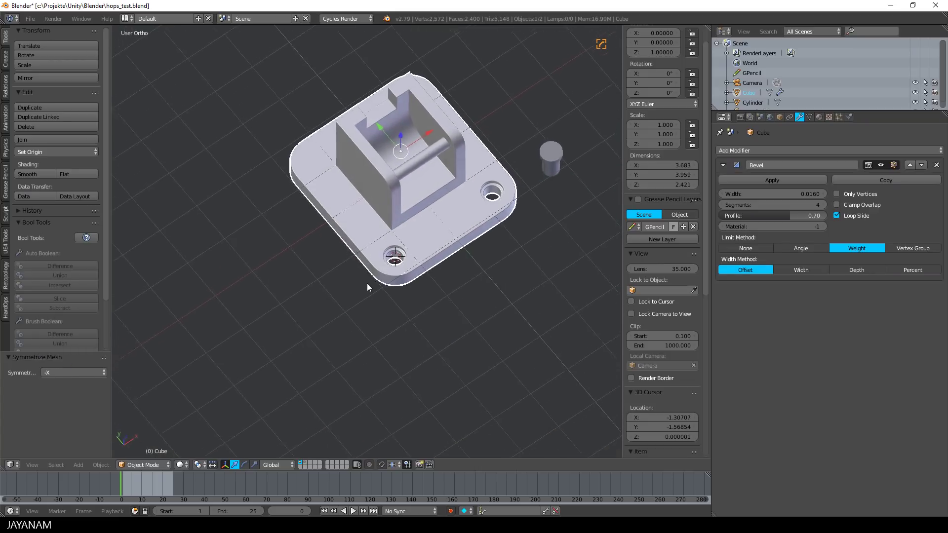
pyautogui.scroll(5, 485, 282)
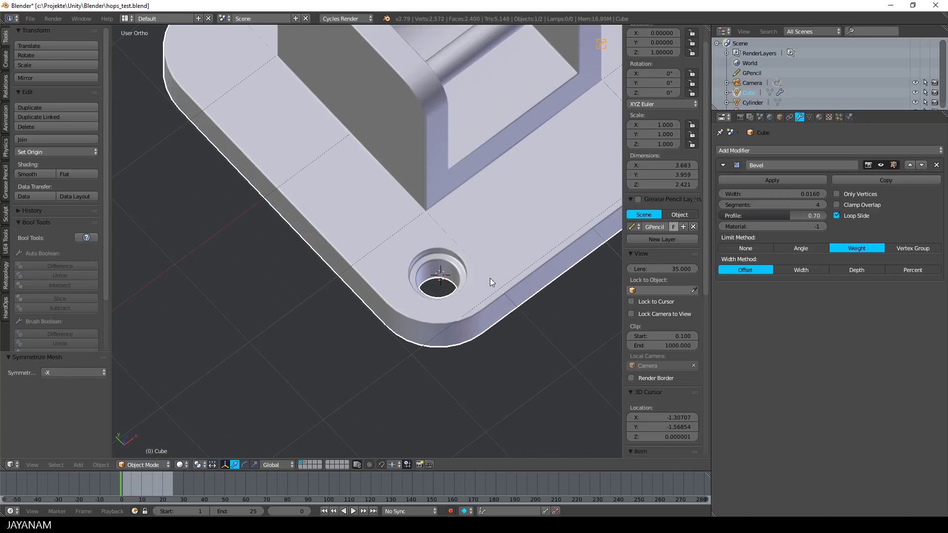
pyautogui.scroll(-5, 490, 278)
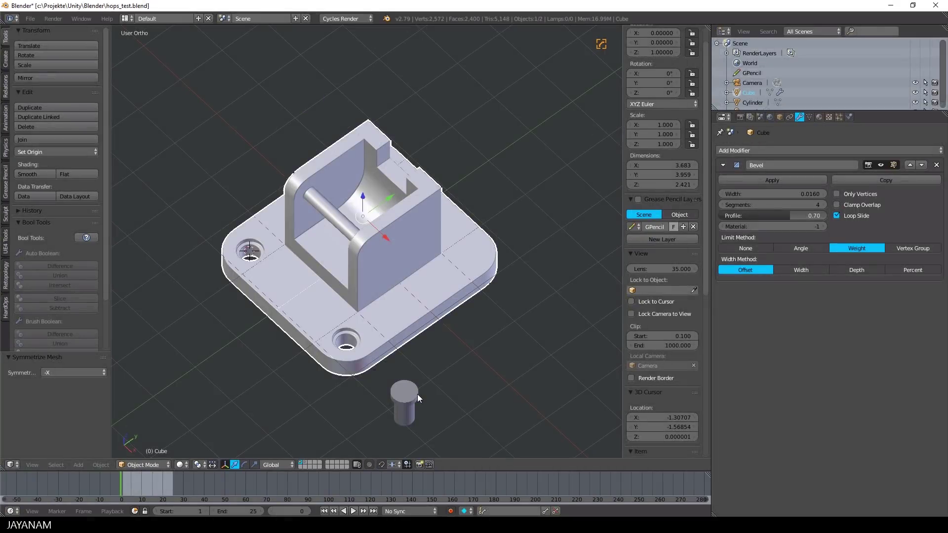
pyautogui.moveTo(491, 357); pyautogui.dragTo(573, 337, button='middle')
pyautogui.rightClick(561, 279)
pyautogui.moveTo(582, 267); pyautogui.dragTo(366, 306)
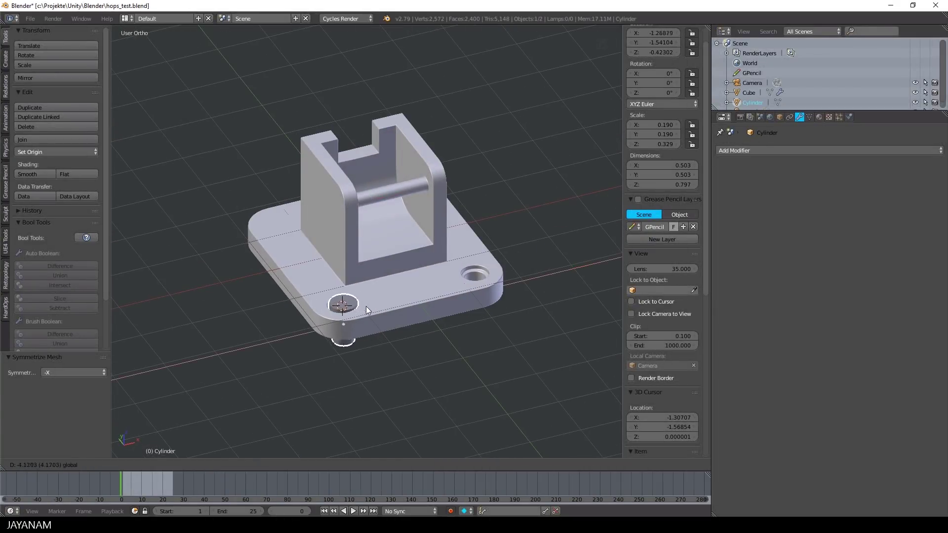
pyautogui.click(365, 306)
# Move the cylinder along Y to about 1.295, near the housing's rear, and raise it along Z to about 0.455.
pyautogui.moveTo(366, 306); pyautogui.dragTo(440, 346, button='middle')
pyautogui.moveTo(415, 306); pyautogui.dragTo(259, 305)
pyautogui.moveTo(301, 280); pyautogui.dragTo(300, 259)
# Shorten the screw cylinder's shaft in Edit Mode by moving its bottom face up along Z.
pyautogui.press('ctrl+KP_3')
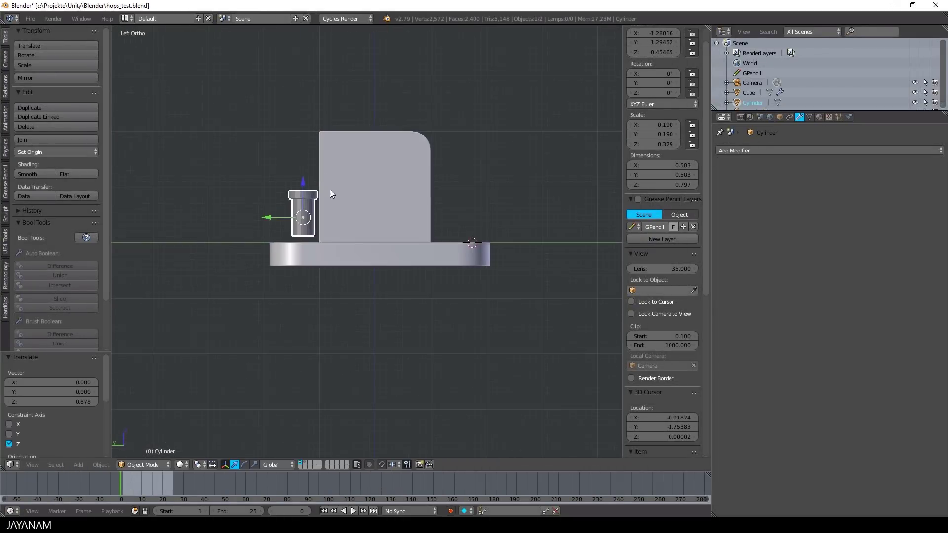
pyautogui.scroll(4, 330, 190)
pyautogui.press('Tab')
pyautogui.click(381, 205)
pyautogui.moveTo(368, 235); pyautogui.dragTo(379, 219, button='middle')
pyautogui.press('a')
pyautogui.rightClick(262, 193)
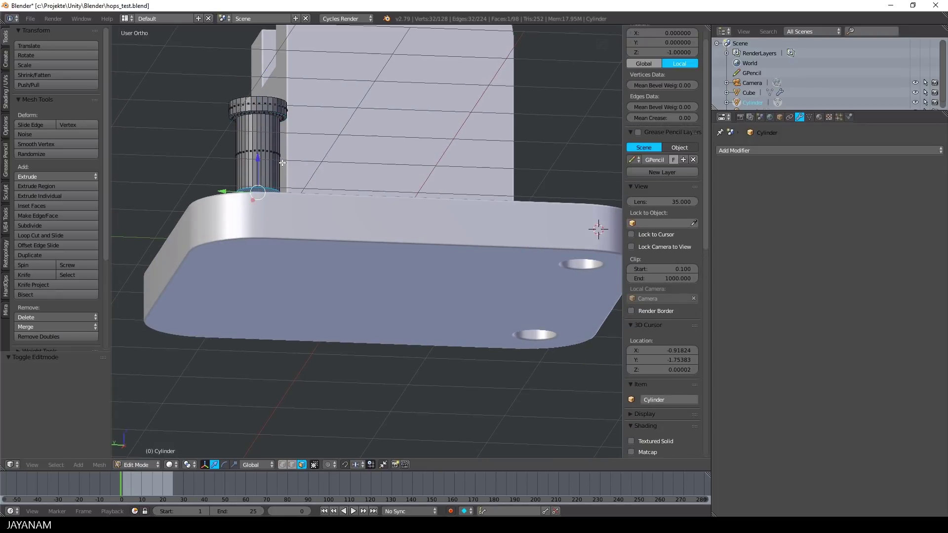
pyautogui.press('ctrl+KP_3')
pyautogui.press('Tab')
pyautogui.click(257, 179)
# Scale the screw cylinder down uniformly to about 0.265 wide and apply the scale.
pyautogui.press('s')
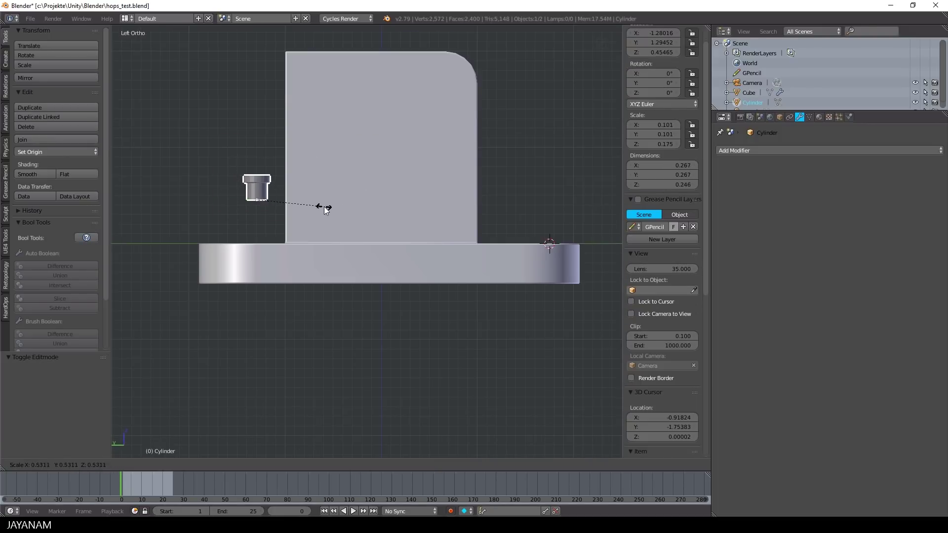
pyautogui.click(324, 207)
pyautogui.hotkey('ctrl', 'a')
pyautogui.click(316, 225)
# Move the cylinder into the base plate's rear corner, to about X -1.406, Y 1.451 and Z -0.039.
pyautogui.moveTo(259, 168); pyautogui.dragTo(263, 214)
pyautogui.moveTo(265, 214); pyautogui.dragTo(449, 265, button='middle')
pyautogui.press('g')
pyautogui.press('x')
pyautogui.click(232, 345)
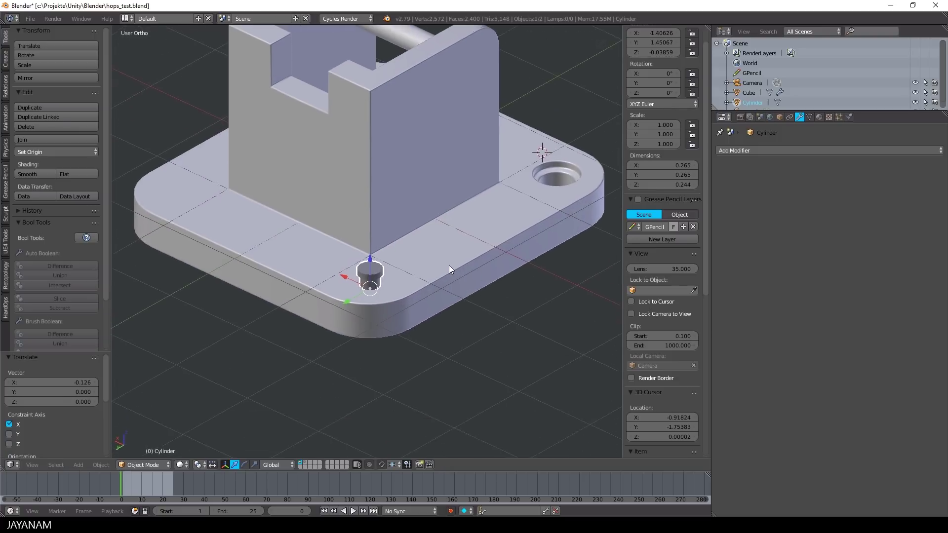
pyautogui.scroll(3, 452, 265)
pyautogui.scroll(-2, 452, 265)
# Join the screw cylinder to the bracket with a Hard Ops Union boolean.
pyautogui.rightClick(439, 262)
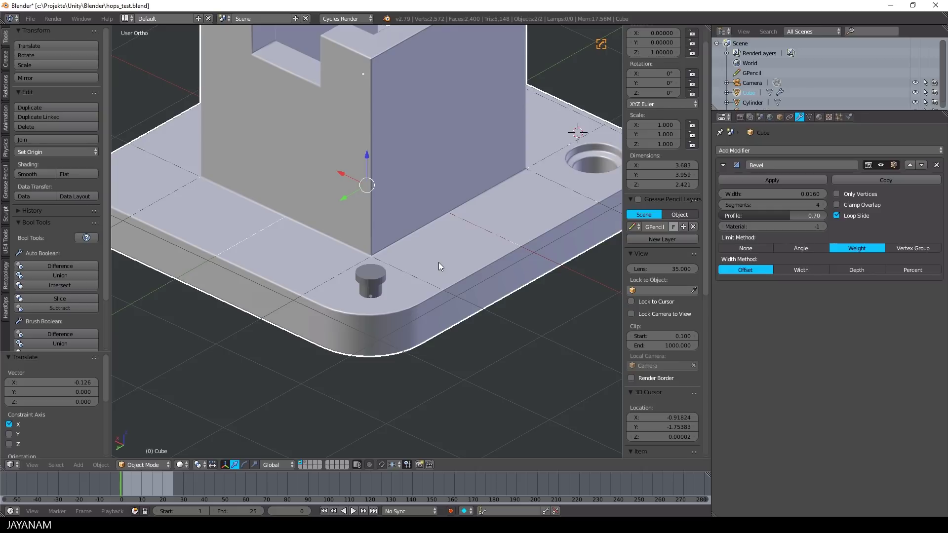
pyautogui.press('q')
pyautogui.moveTo(430, 233)
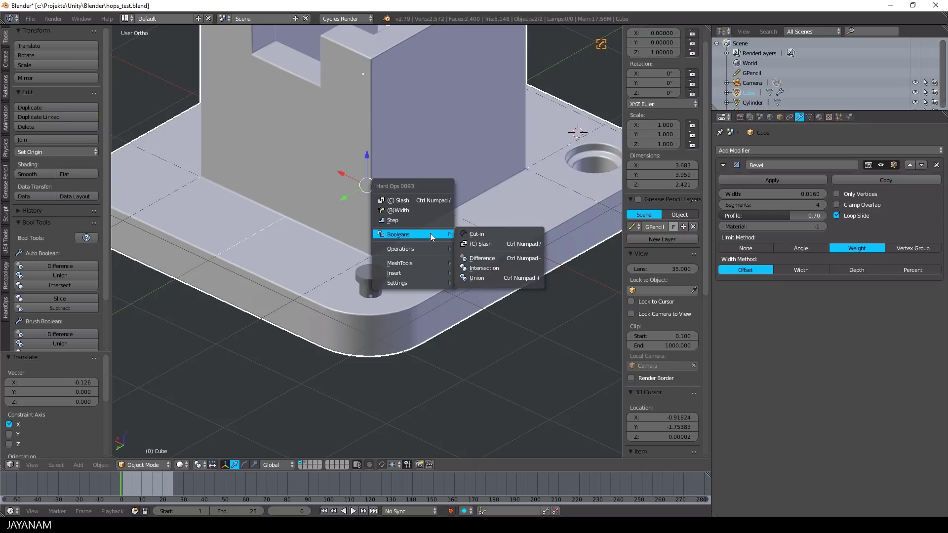
pyautogui.click(482, 278)
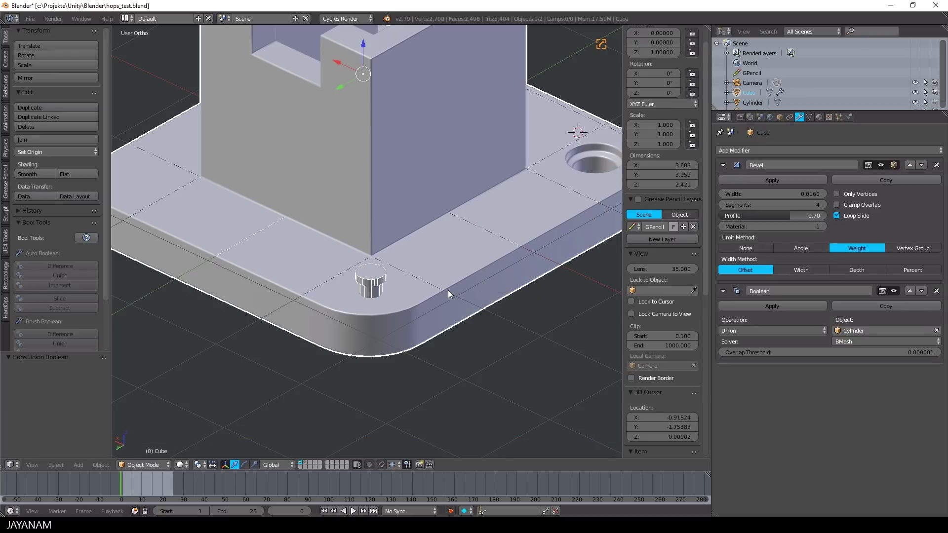
# Raise the union cylinder along Z by 0.007 and run the Hard Ops (C) Sharpen operation on the bracket.
pyautogui.scroll(3, 431, 269)
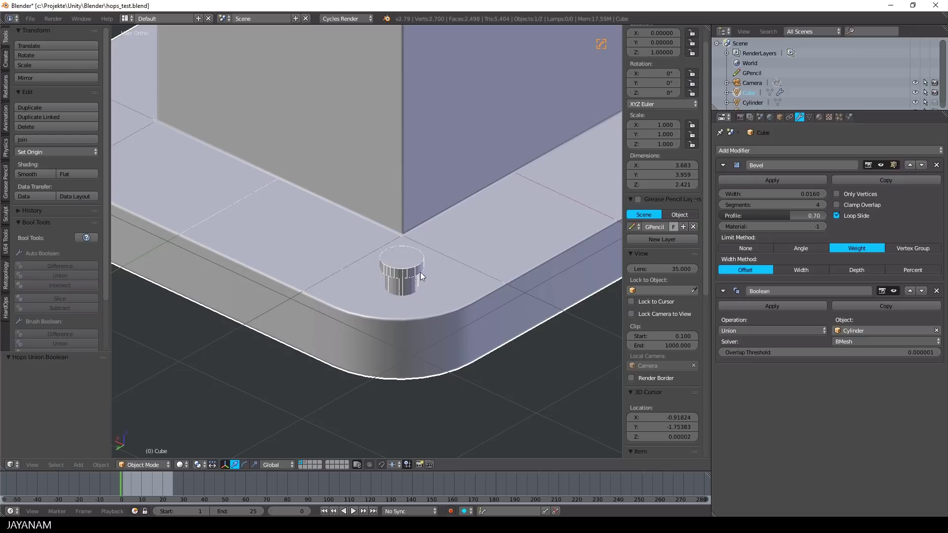
pyautogui.rightClick(406, 262)
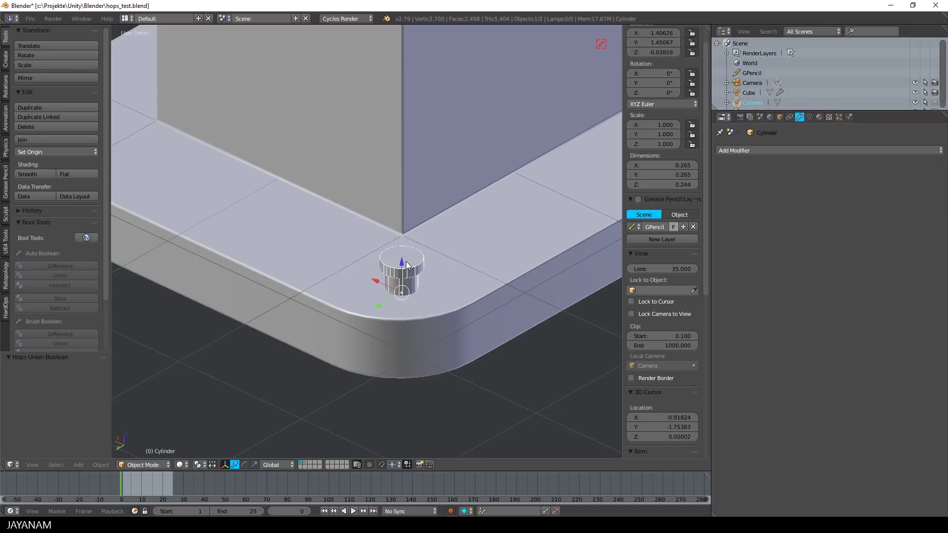
pyautogui.moveTo(403, 261); pyautogui.dragTo(403, 260)
pyautogui.rightClick(473, 276)
pyautogui.press('q')
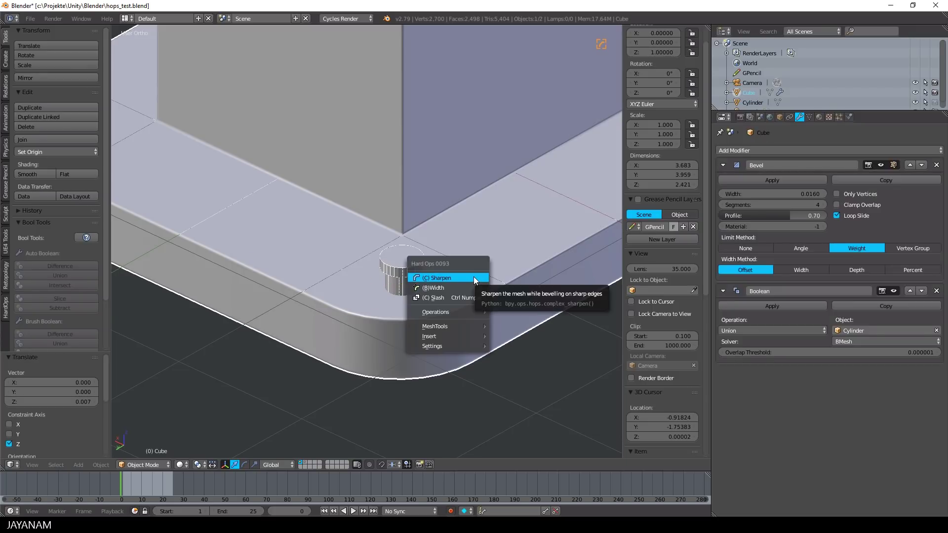
pyautogui.click(474, 280)
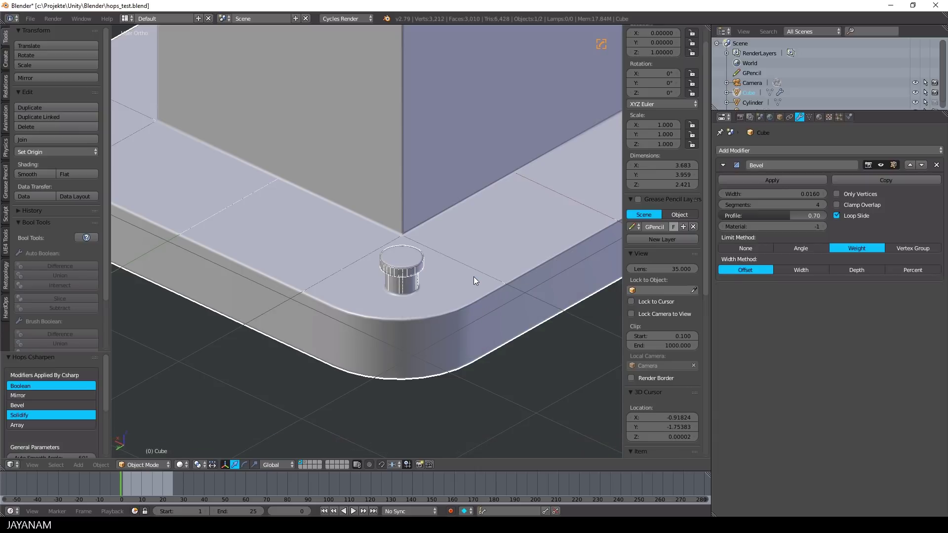
# Move the wireframe cylinder along X by about 0.853, away from the joined screw.
pyautogui.rightClick(398, 269)
pyautogui.press('g')
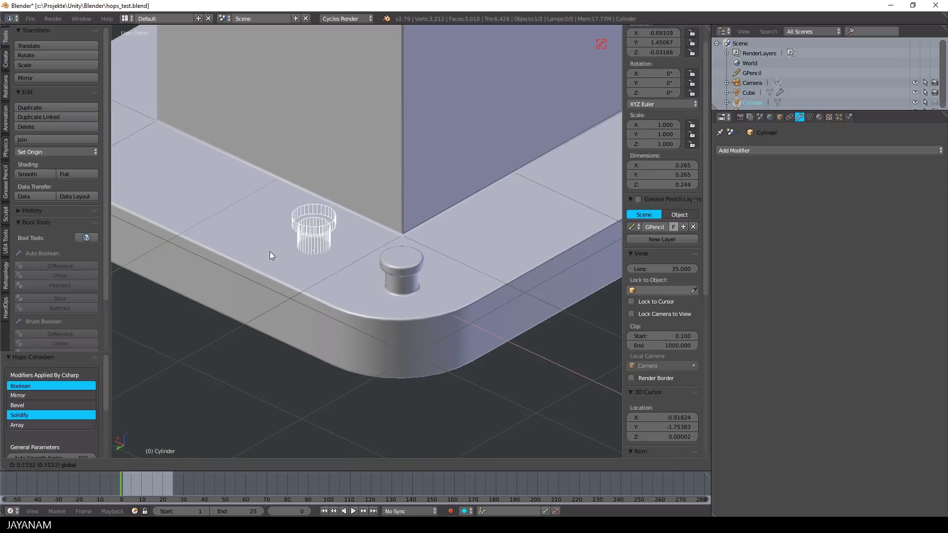
pyautogui.moveTo(270, 252); pyautogui.dragTo(252, 243)
pyautogui.scroll(-2, 367, 276)
pyautogui.moveTo(442, 286); pyautogui.dragTo(424, 278, button='middle')
pyautogui.scroll(4, 372, 291)
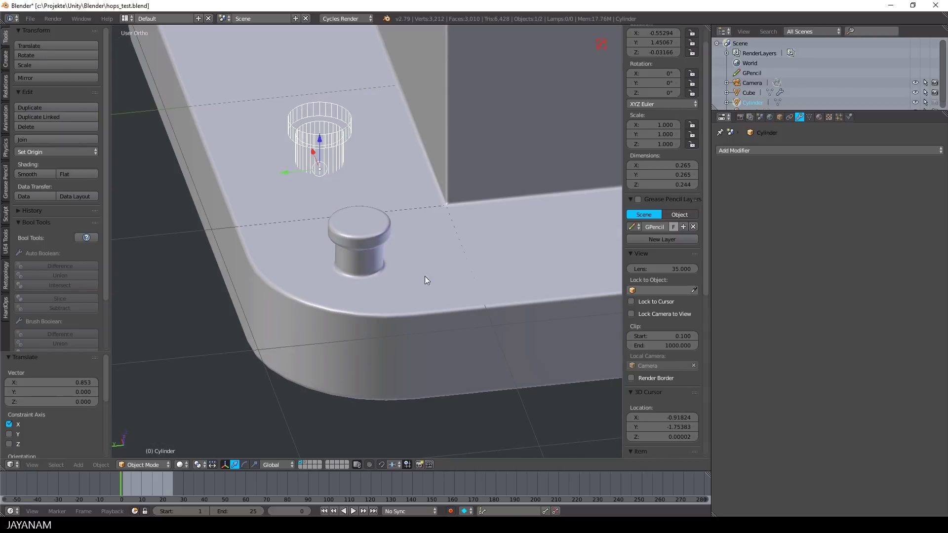
# Add a loop cut around the middle of the screw's shaft on the bracket mesh and scale it in to about 0.887.
pyautogui.press('Tab')
pyautogui.click(504, 270)
pyautogui.scroll(2, 404, 280)
pyautogui.press('Tab')
pyautogui.click(317, 276)
pyautogui.rightClick(354, 263)
pyautogui.press('Tab')
pyautogui.click(386, 264)
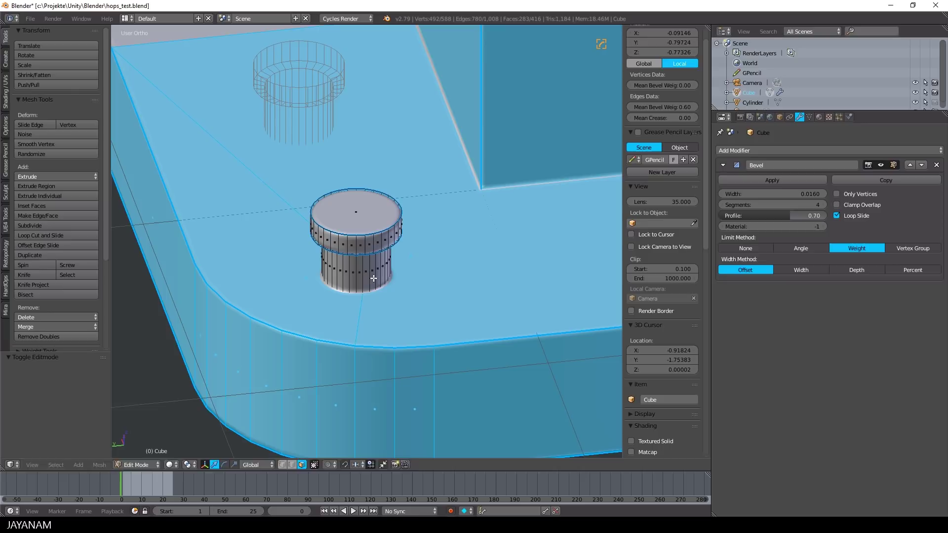
pyautogui.press('a')
pyautogui.hotkey('ctrl', 'r')
pyautogui.click(368, 275)
pyautogui.click(366, 275)
pyautogui.press('s')
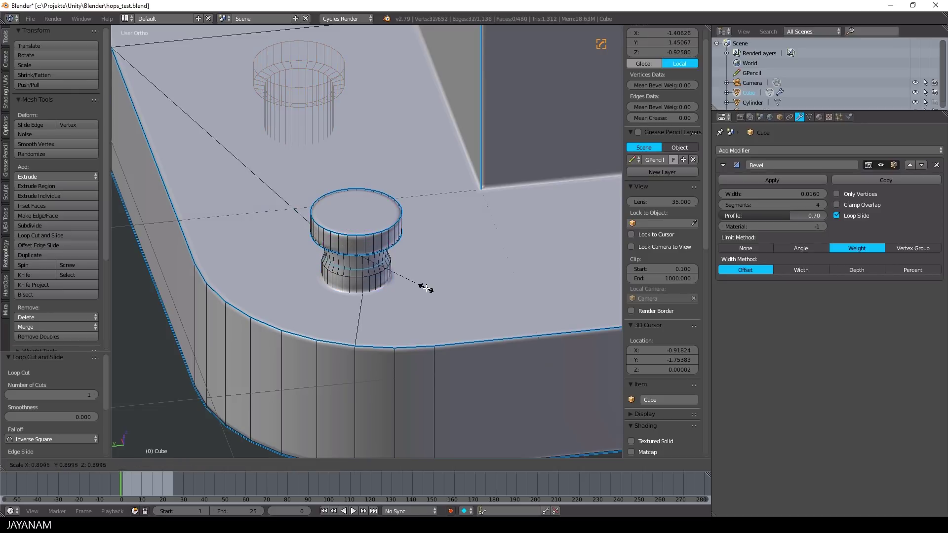
pyautogui.click(416, 281)
# Add a loop cut around the screw's head and scale it in to about 0.958.
pyautogui.scroll(2, 367, 241)
pyautogui.hotkey('ctrl', 'r')
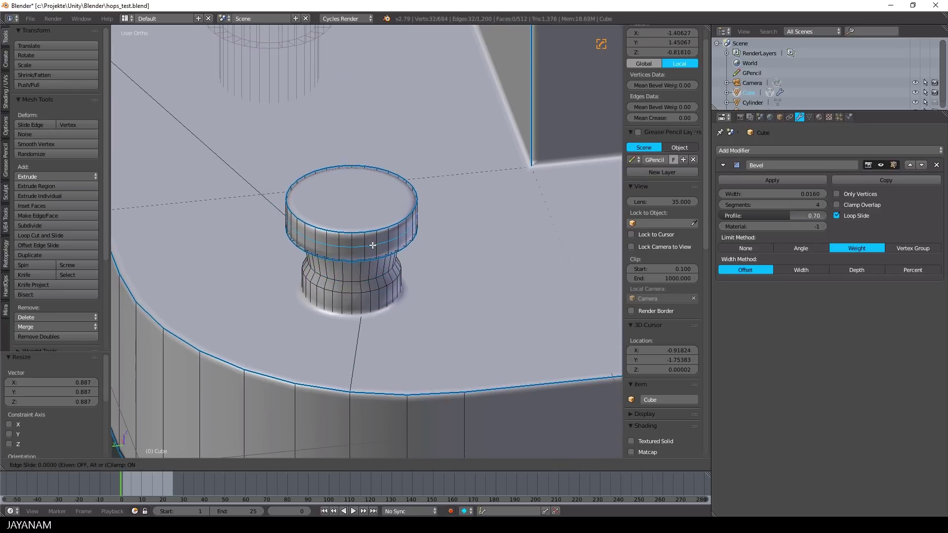
pyautogui.click(371, 245)
pyautogui.click(372, 245)
pyautogui.press('s')
pyautogui.click(410, 252)
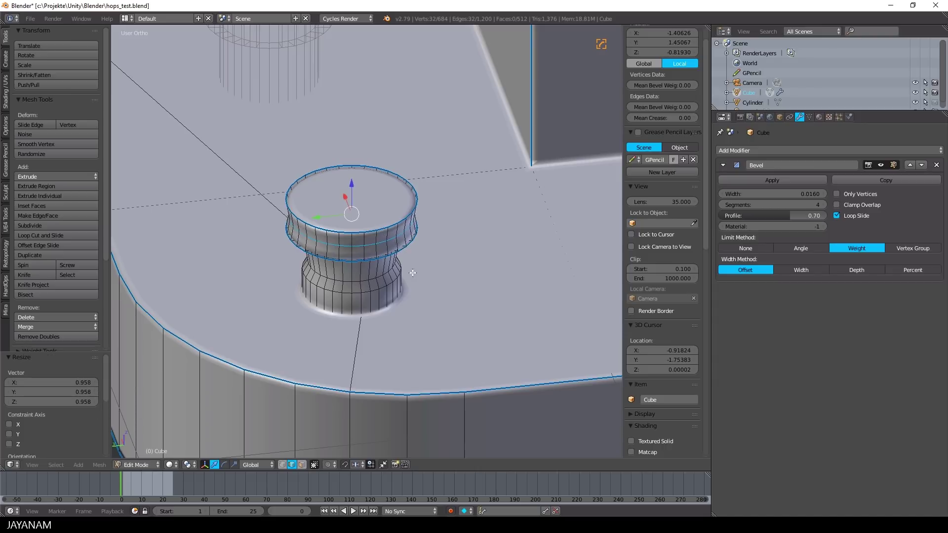
# Check the shaded screw, then mark the edge loop on the lower shaft as sharp with Hard Ops Set SSharp.
pyautogui.press('Tab')
pyautogui.click(359, 288)
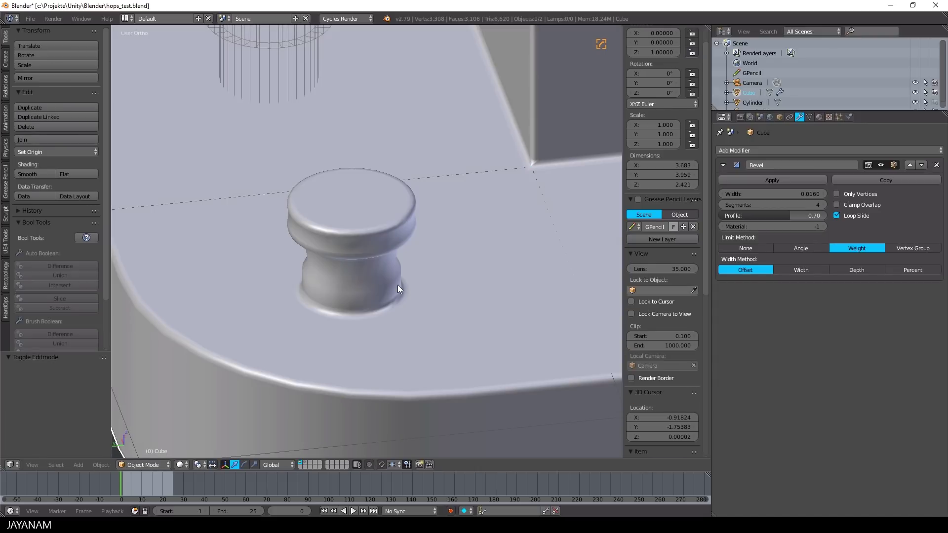
pyautogui.press('Tab')
pyautogui.click(444, 285)
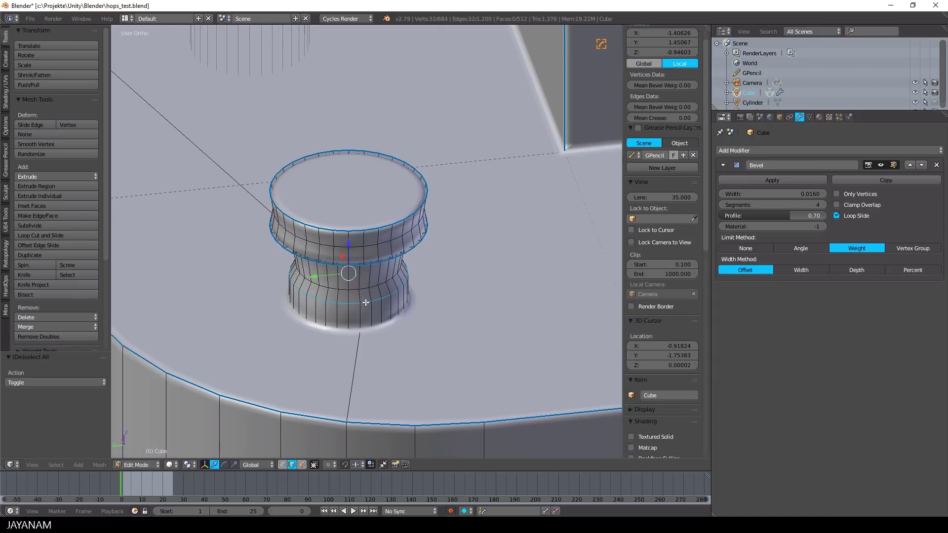
pyautogui.press('q')
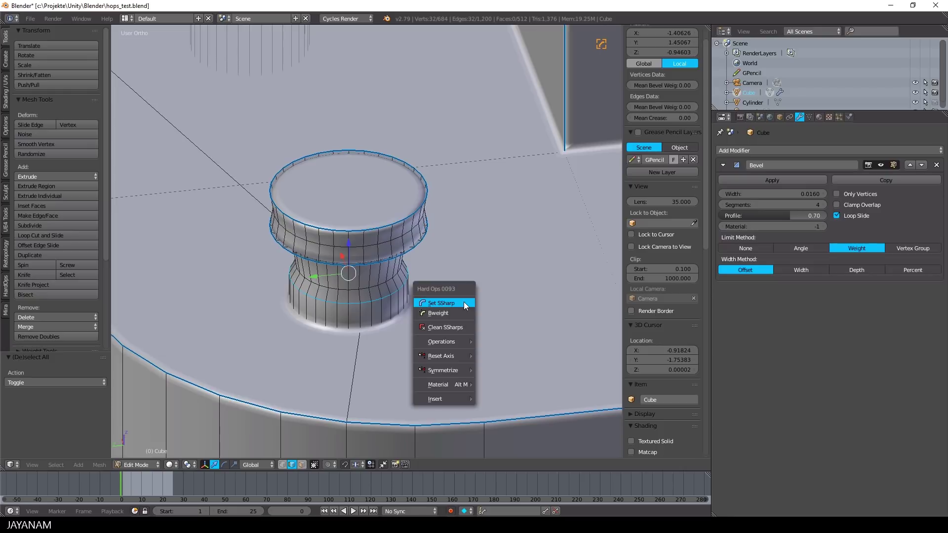
pyautogui.click(457, 304)
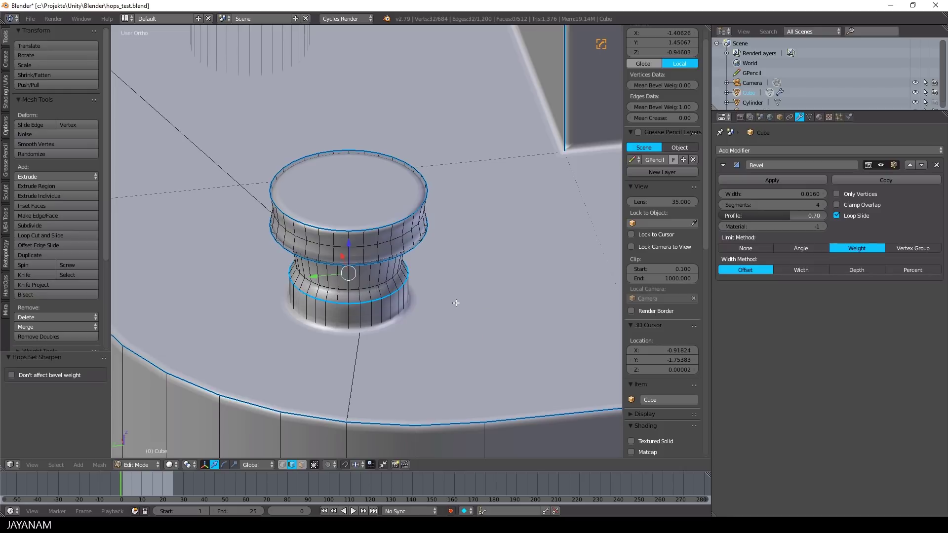
pyautogui.scroll(1, 410, 301)
pyautogui.scroll(-2, 410, 300)
pyautogui.press('Tab')
pyautogui.click(399, 305)
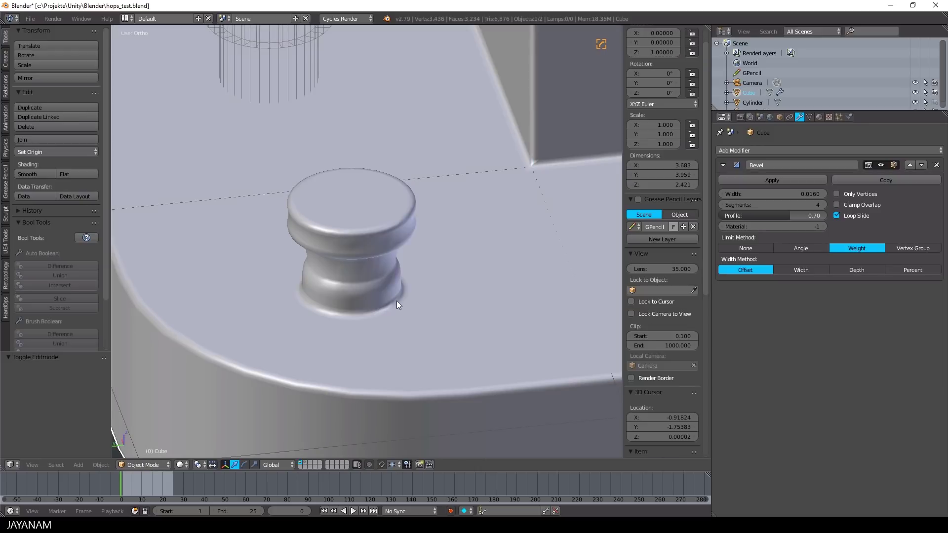
# Reduce the bracket's bevel width to 0.007 with the Hard Ops (B)Width operation.
pyautogui.press('q')
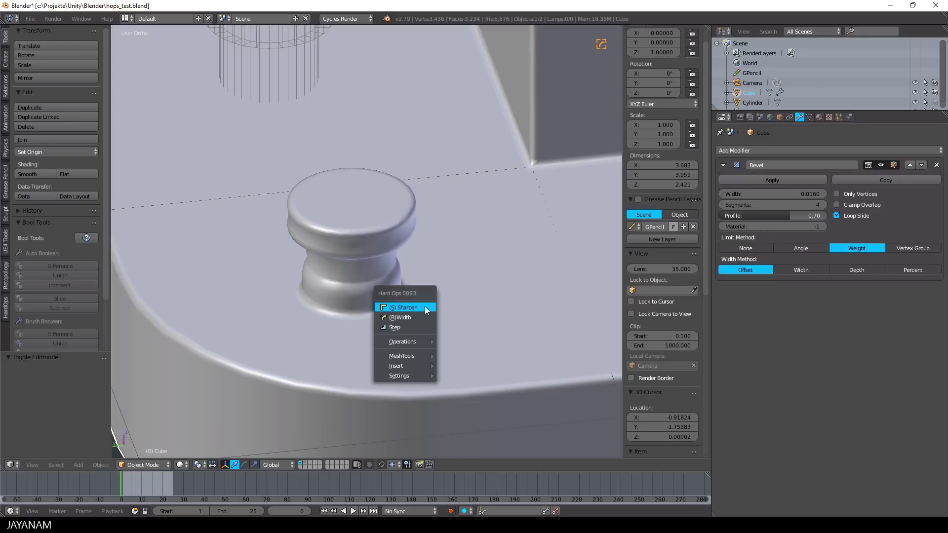
pyautogui.click(408, 318)
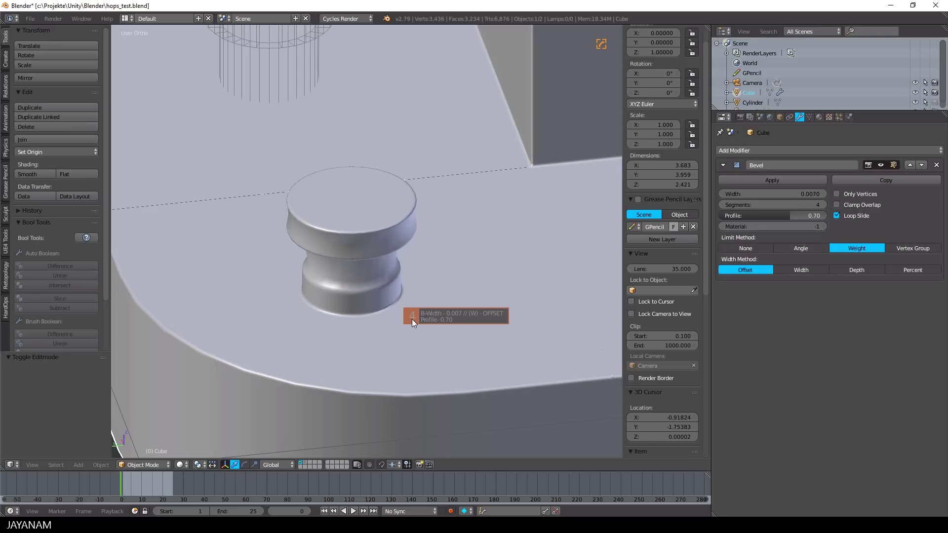
pyautogui.click(412, 319)
# Delete the leftover wireframe cylinder beside the screw.
pyautogui.moveTo(412, 319); pyautogui.dragTo(468, 281, button='middle')
pyautogui.rightClick(397, 198)
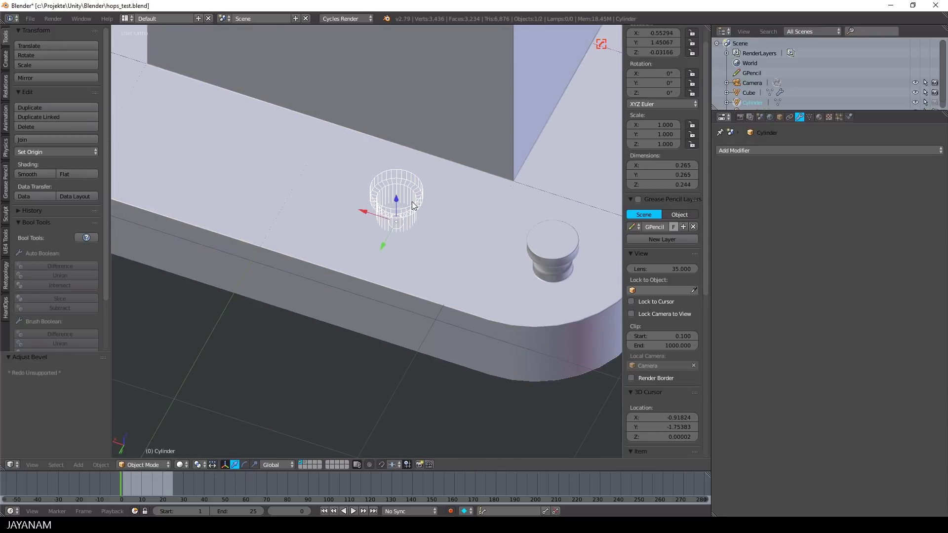
pyautogui.scroll(-4, 443, 226)
pyautogui.press('x')
pyautogui.click(444, 226)
# Symmetrize the bracket with the Hard Ops X symmetry option and set the symmetry axis to -X to mirror the screw.
pyautogui.rightClick(479, 227)
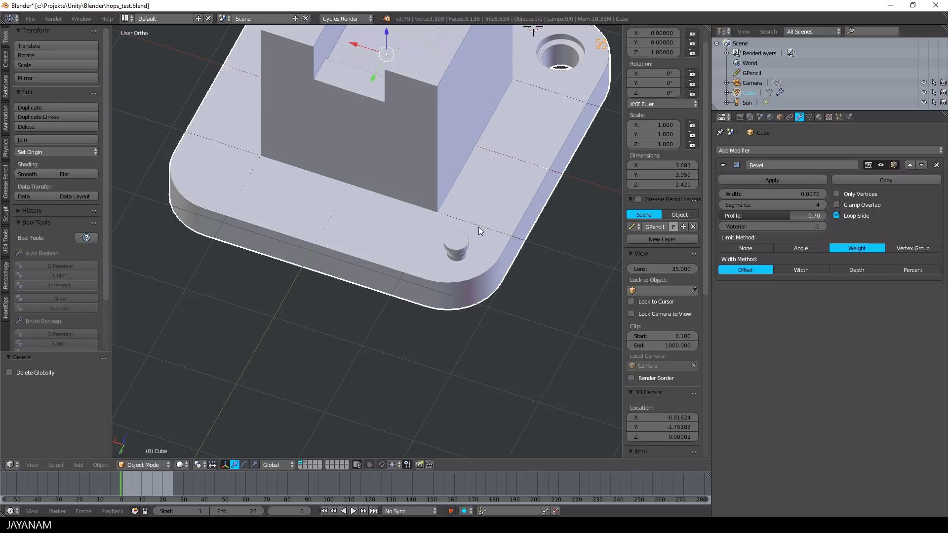
pyautogui.press('q')
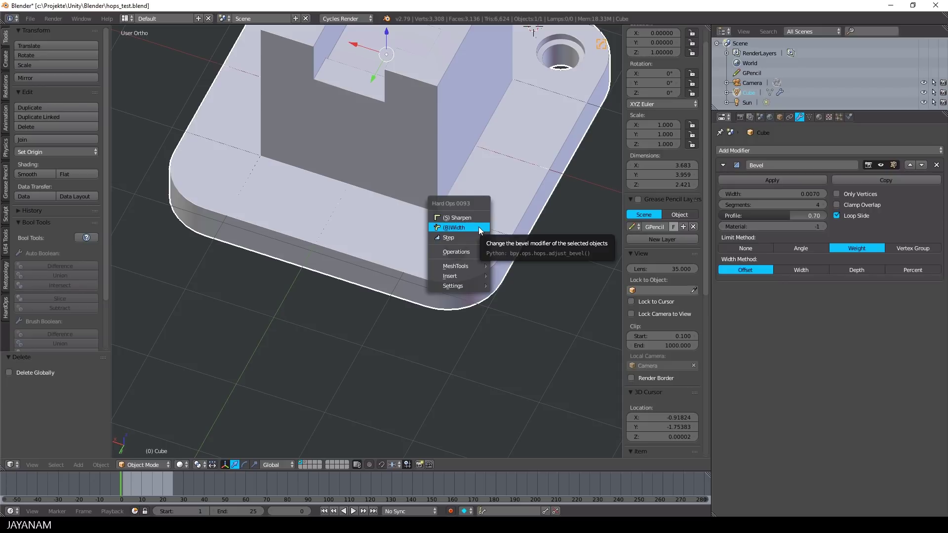
pyautogui.moveTo(462, 264)
pyautogui.moveTo(530, 343)
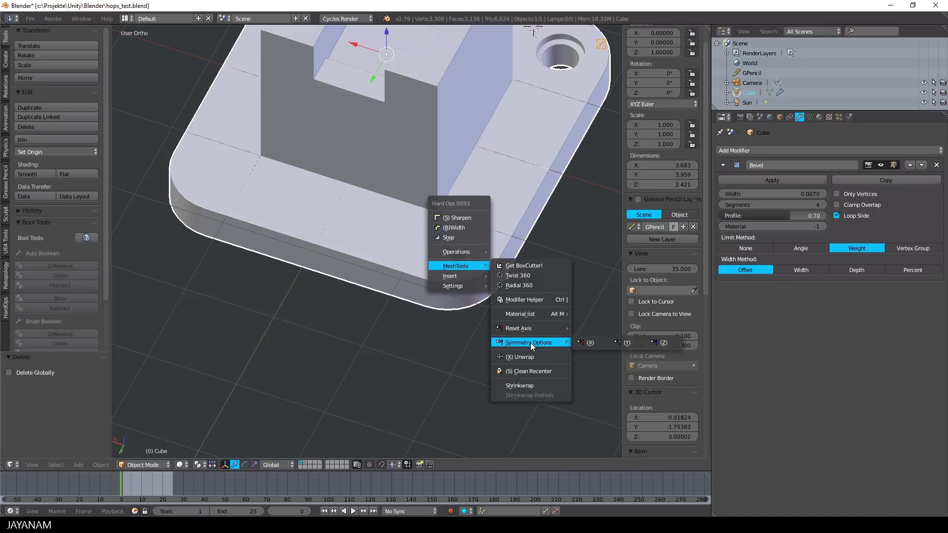
pyautogui.click(594, 347)
pyautogui.click(93, 373)
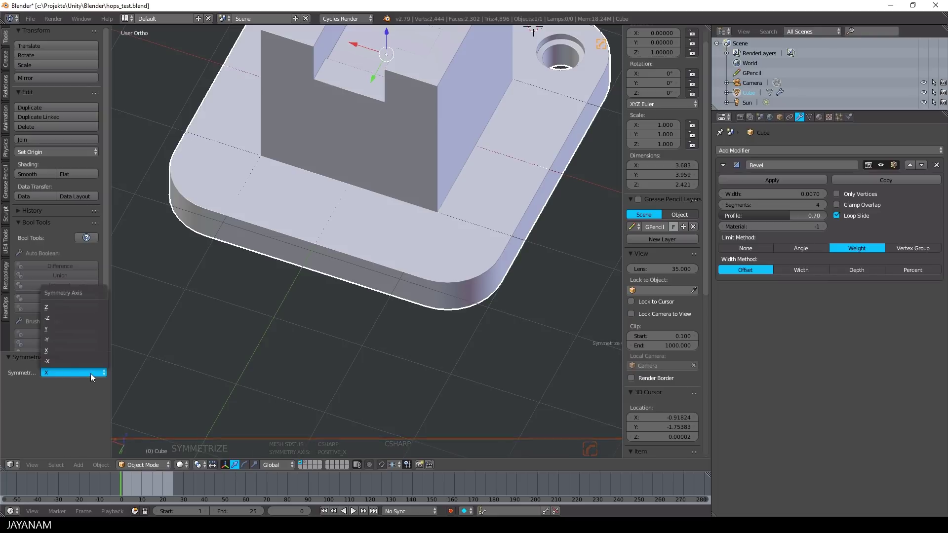
pyautogui.click(71, 361)
# Inspect the mirrored screws, then add a cube at the 3D cursor and scale it uniformly to about 0.154.
pyautogui.scroll(-2, 241, 316)
pyautogui.moveTo(241, 316); pyautogui.dragTo(231, 246, button='middle')
pyautogui.scroll(2, 362, 322)
pyautogui.scroll(-3, 361, 322)
pyautogui.moveTo(361, 322); pyautogui.dragTo(288, 265, button='middle')
pyautogui.press('KP_3')
pyautogui.moveTo(422, 277); pyautogui.dragTo(394, 233, button='middle')
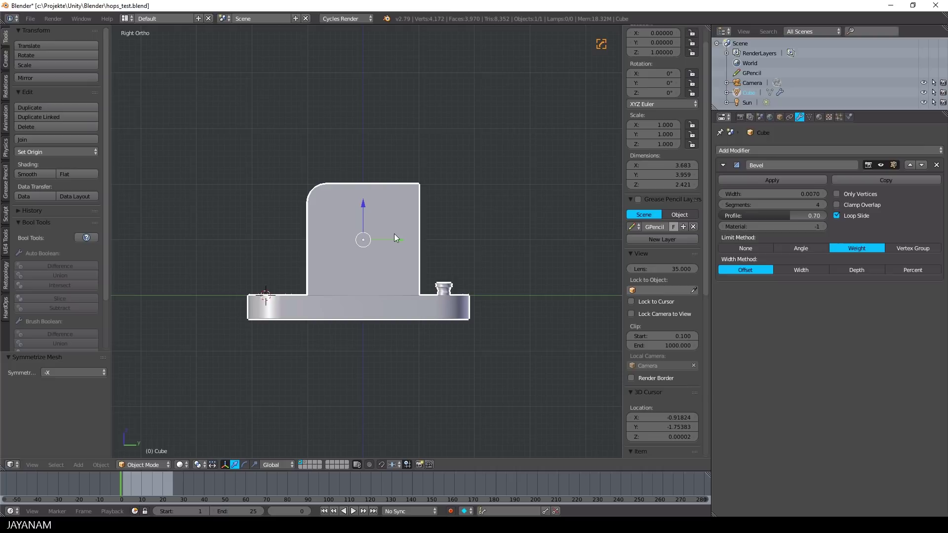
pyautogui.hotkey('shift', 'a')
pyautogui.moveTo(394, 233)
pyautogui.click(445, 243)
pyautogui.press('s')
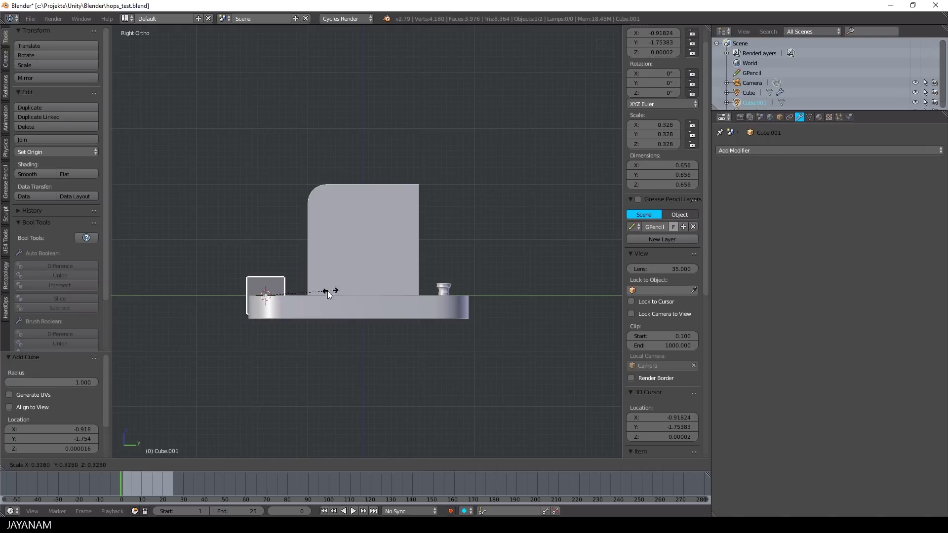
pyautogui.click(326, 293)
# Move the cube onto the top of the housing's side wall, at about X 0.889, Y 0.074 and Z 1.998.
pyautogui.moveTo(325, 294); pyautogui.dragTo(429, 342, button='middle')
pyautogui.moveTo(354, 312); pyautogui.dragTo(472, 198)
pyautogui.moveTo(460, 213); pyautogui.dragTo(335, 171, button='middle')
pyautogui.moveTo(302, 149); pyautogui.dragTo(414, 147)
pyautogui.moveTo(374, 118); pyautogui.dragTo(375, 156)
pyautogui.moveTo(388, 170); pyautogui.dragTo(456, 220, button='middle')
pyautogui.moveTo(437, 234); pyautogui.dragTo(450, 239)
pyautogui.moveTo(506, 212); pyautogui.dragTo(440, 203, button='middle')
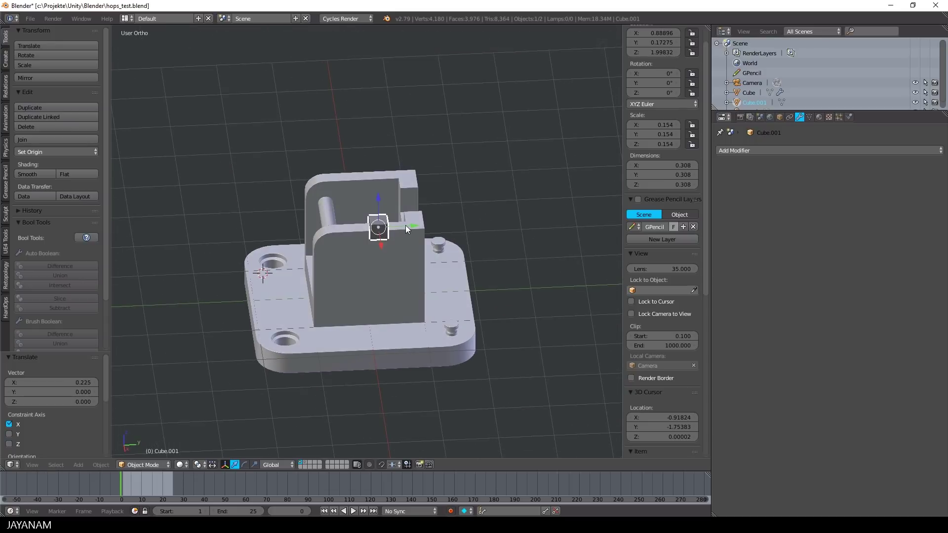
pyautogui.moveTo(406, 225); pyautogui.dragTo(401, 227)
# Stretch the cube along Y by a factor of 1.555 and lower it along Z by 0.044.
pyautogui.press('s')
pyautogui.press('y')
pyautogui.click(418, 226)
pyautogui.moveTo(418, 227); pyautogui.dragTo(435, 175, button='middle')
pyautogui.scroll(2, 435, 174)
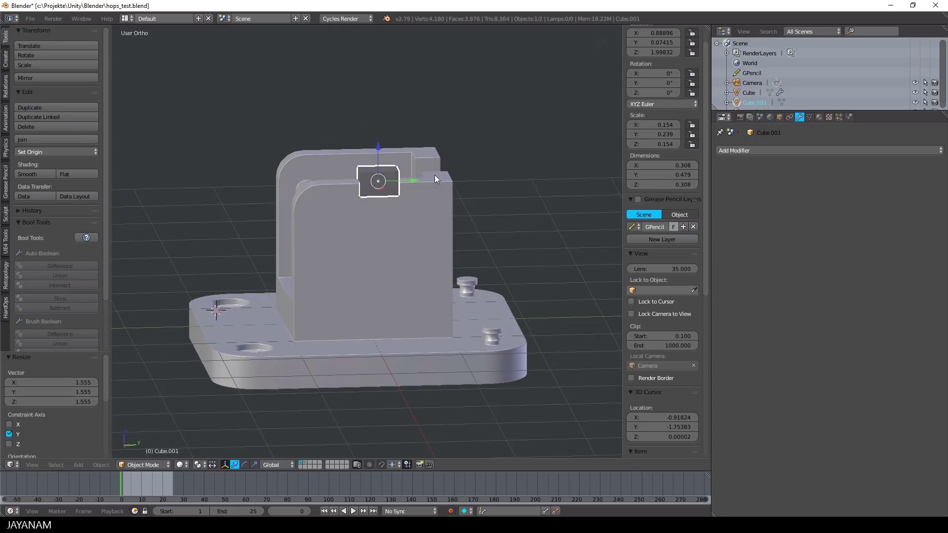
pyautogui.press('g')
pyautogui.press('z')
pyautogui.click(378, 151)
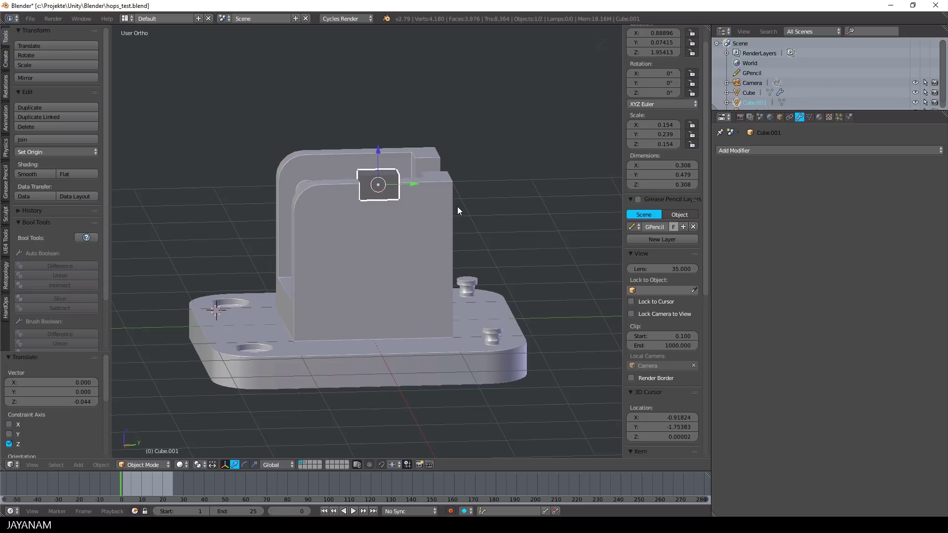
# Cut the bracket along the cube on its side wall using the Hard Ops (C) Slash boolean.
pyautogui.keyDown('shift'); pyautogui.rightClick(422, 194); pyautogui.keyUp('shift')
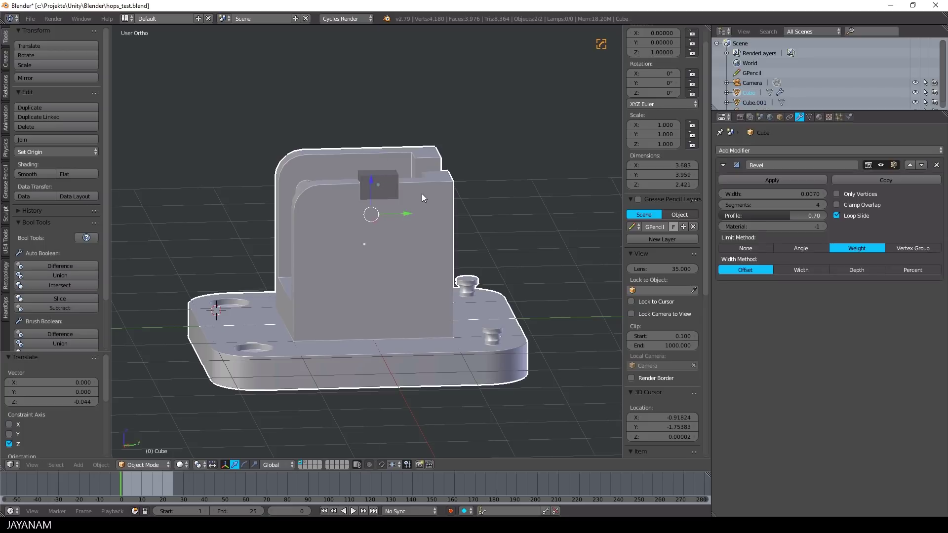
pyautogui.press('q')
pyautogui.moveTo(411, 182)
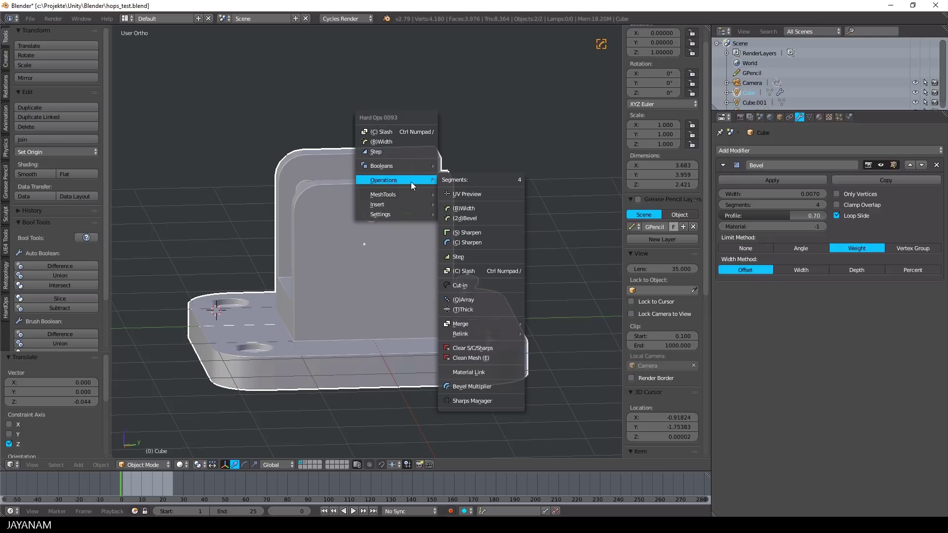
pyautogui.moveTo(409, 167)
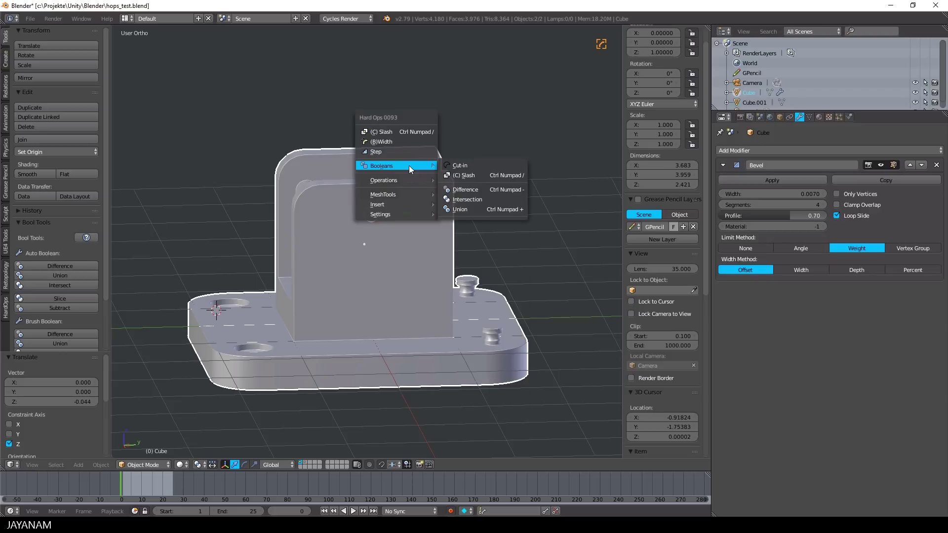
pyautogui.click(472, 174)
pyautogui.moveTo(472, 173); pyautogui.dragTo(460, 215, button='middle')
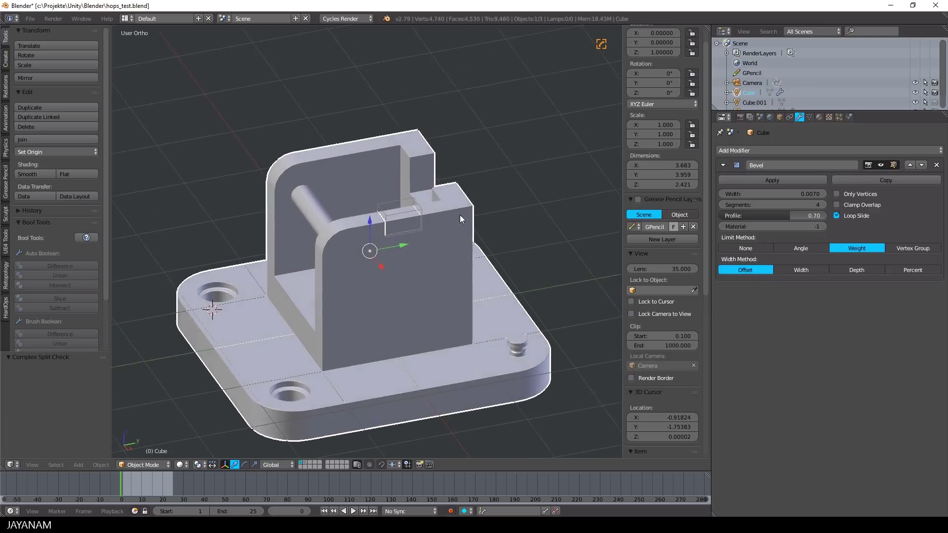
# Delete the leftover wireframe cutter cube from the top of the side wall.
pyautogui.scroll(5, 461, 215)
pyautogui.rightClick(435, 184)
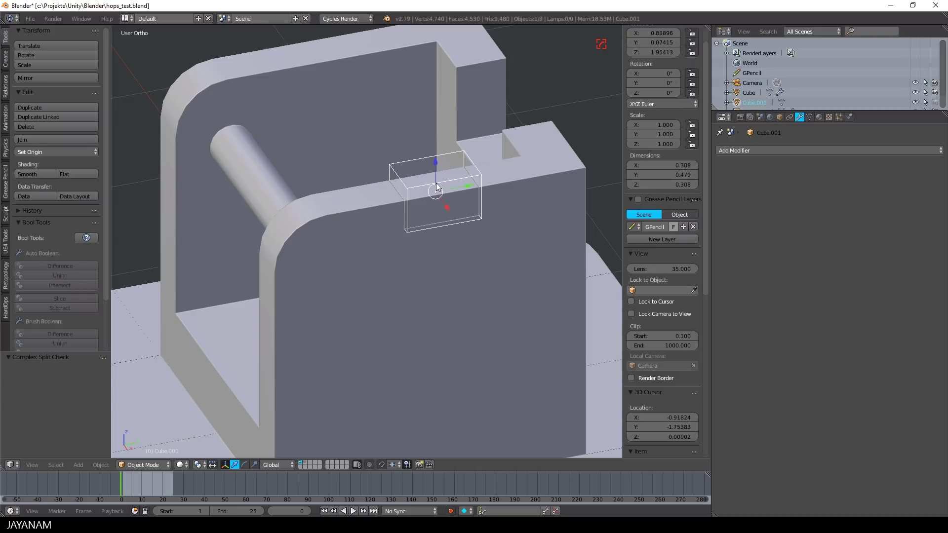
pyautogui.press('x')
pyautogui.click(437, 185)
# Bevel the lower inner edge of the separated side-wall block by about 0.089 with one segment.
pyautogui.rightClick(442, 191)
pyautogui.moveTo(441, 190); pyautogui.dragTo(459, 264, button='middle')
pyautogui.scroll(2, 449, 266)
pyautogui.press('Tab')
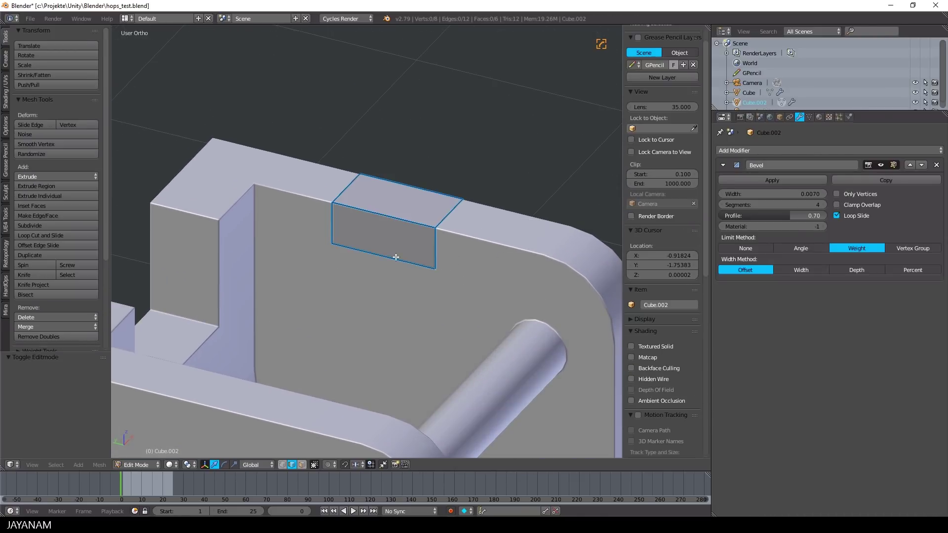
pyautogui.rightClick(395, 258)
pyautogui.hotkey('ctrl', 'b')
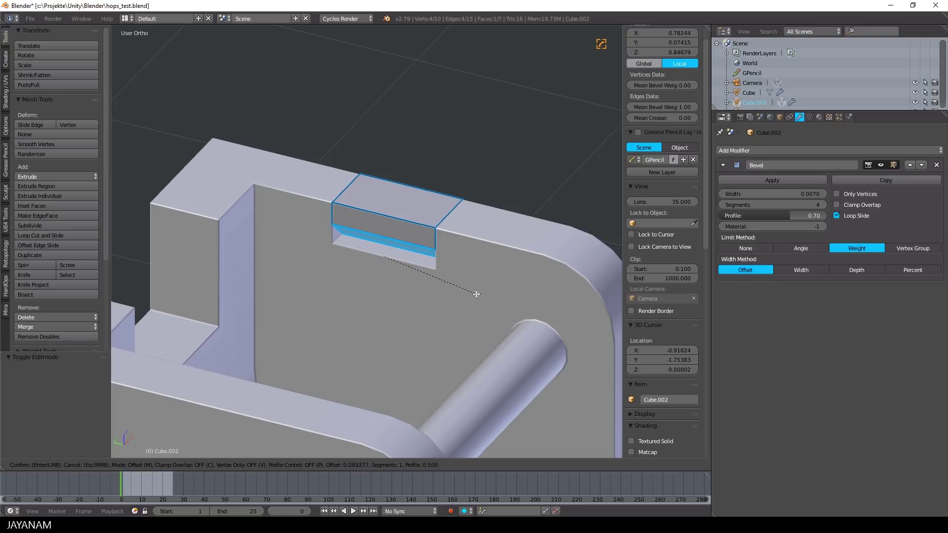
pyautogui.click(474, 294)
# Bevel the lower outer edge of the separated block by about 0.086 with one segment.
pyautogui.moveTo(474, 294); pyautogui.dragTo(358, 287, button='middle')
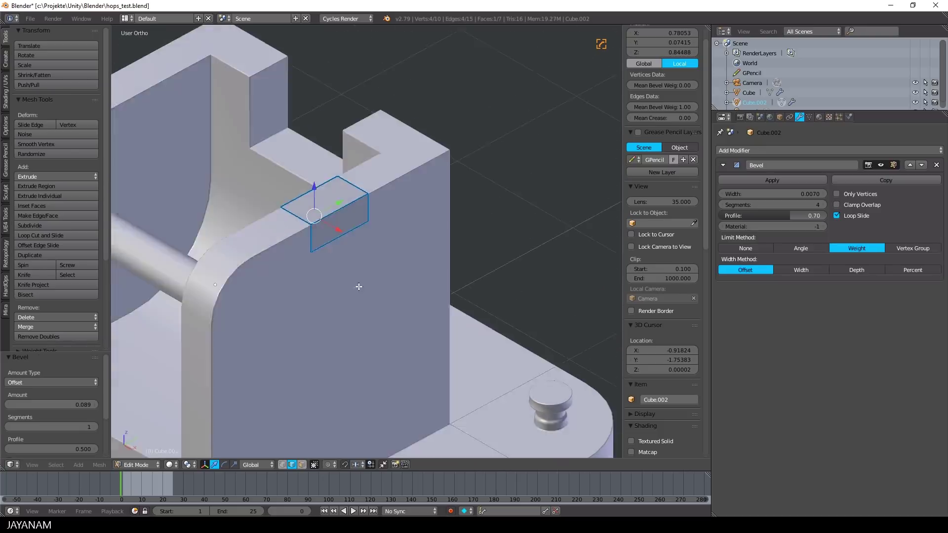
pyautogui.rightClick(340, 239)
pyautogui.hotkey('ctrl', 'b')
pyautogui.click(405, 265)
# Return to Object Mode and join the beveled block to the main bracket mesh.
pyautogui.scroll(-2, 377, 256)
pyautogui.moveTo(375, 255); pyautogui.dragTo(415, 258, button='middle')
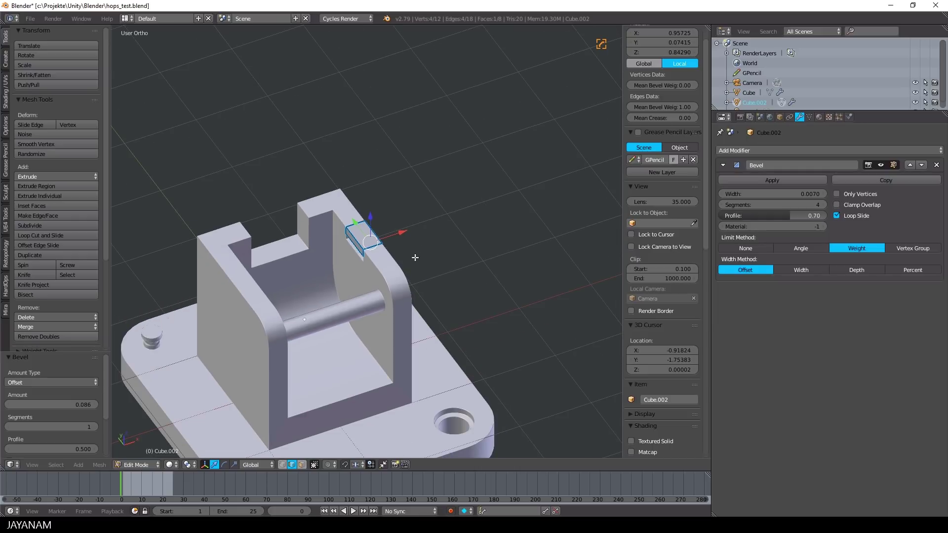
pyautogui.press('Tab')
pyautogui.click(299, 250)
pyautogui.scroll(1, 349, 216)
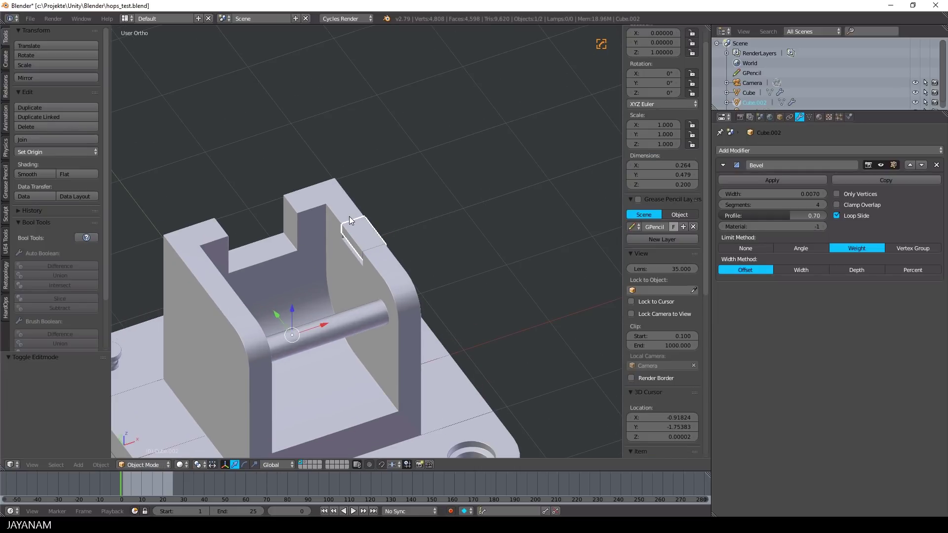
pyautogui.keyDown('shift'); pyautogui.rightClick(345, 210); pyautogui.keyUp('shift')
pyautogui.hotkey('ctrl', 'j')
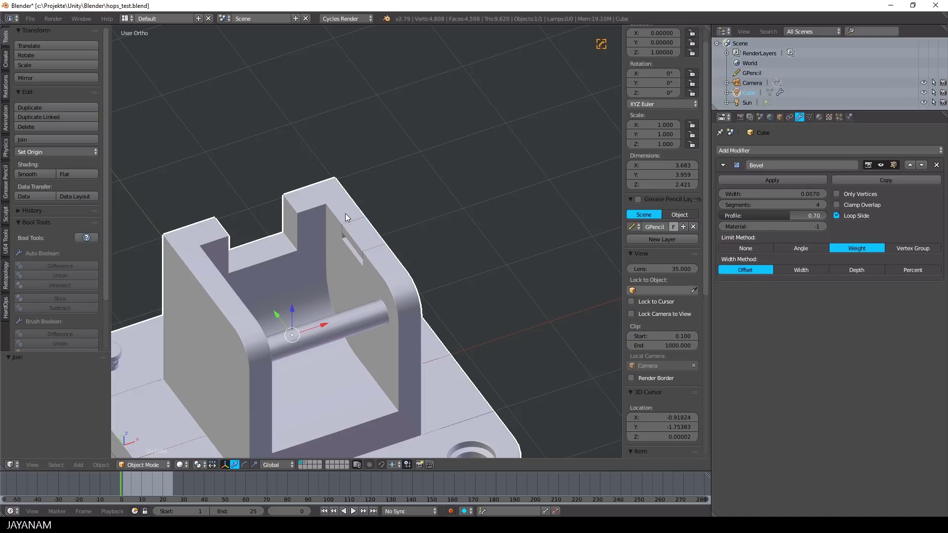
# Symmetrize the bracket along X with Hard Ops to mirror the slotted block onto the opposite side wall.
pyautogui.scroll(-3, 342, 216)
pyautogui.press('q')
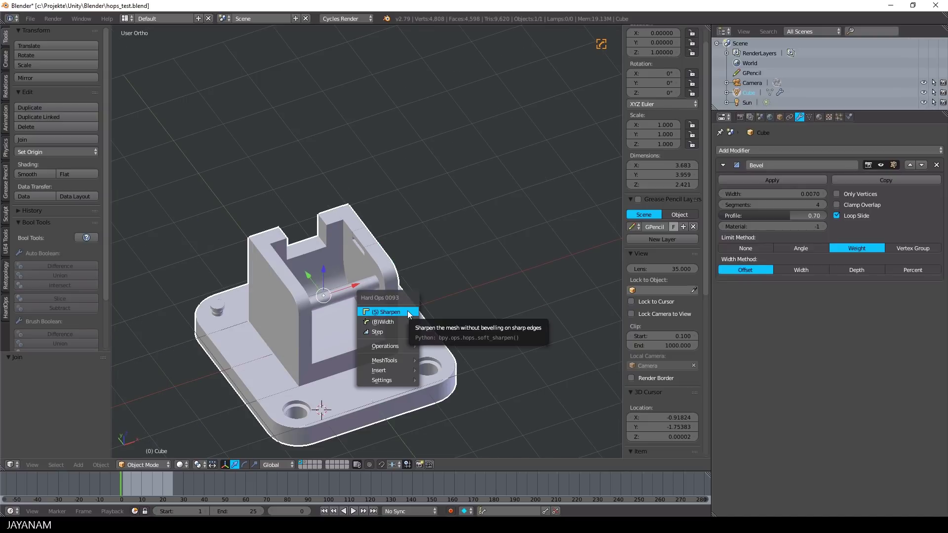
pyautogui.moveTo(396, 359)
pyautogui.moveTo(478, 437)
pyautogui.click(518, 437)
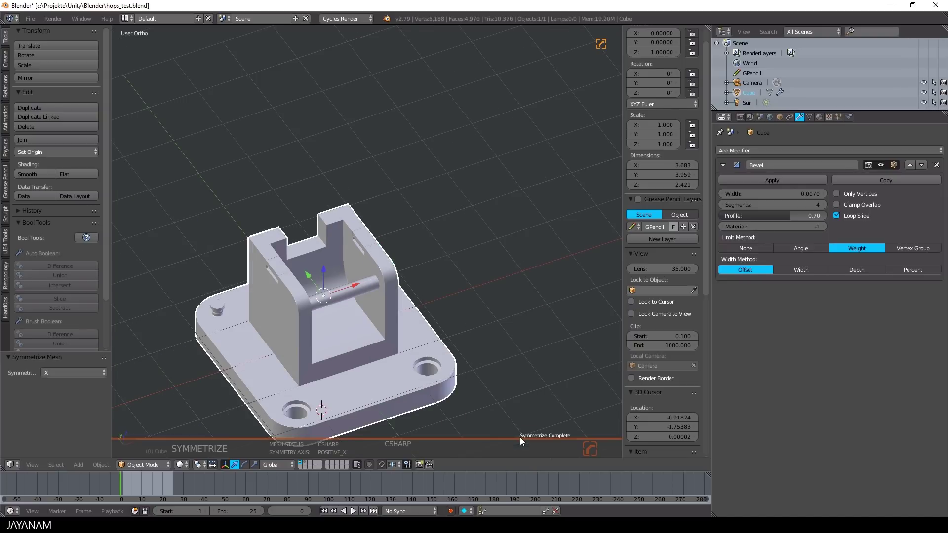
# Round the top edge of the rear wall's notch with a three-segment bevel of about 0.145.
pyautogui.moveTo(520, 437); pyautogui.dragTo(404, 209, button='middle')
pyautogui.scroll(3, 403, 217)
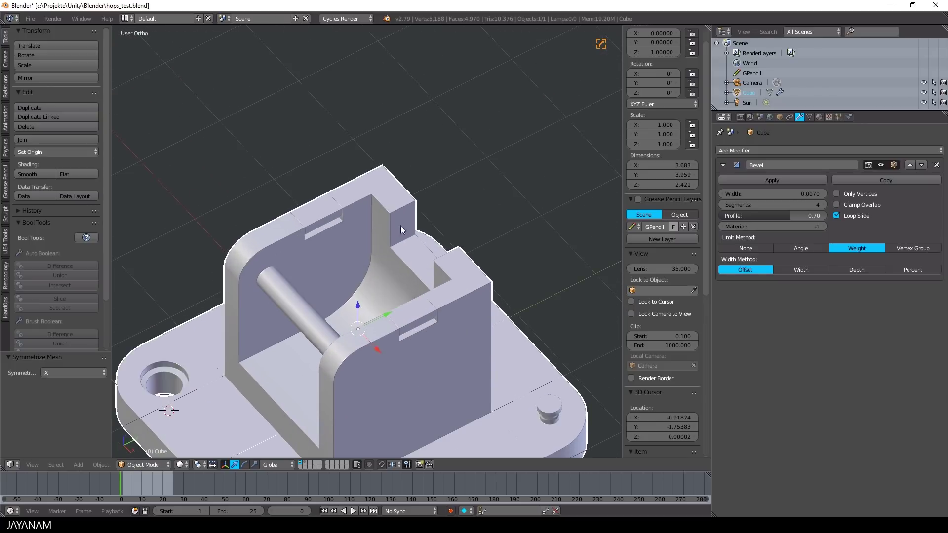
pyautogui.press('Tab')
pyautogui.rightClick(400, 208)
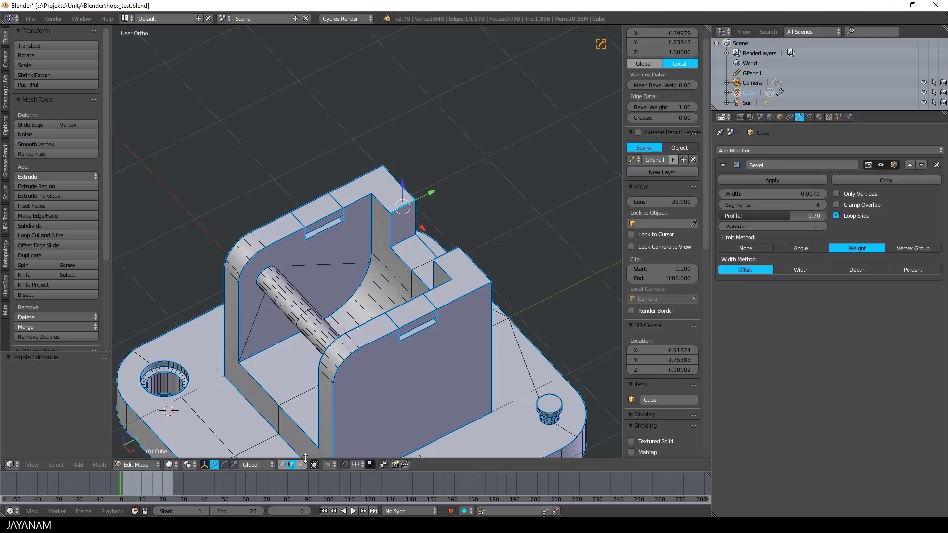
pyautogui.hotkey('ctrl', 'b')
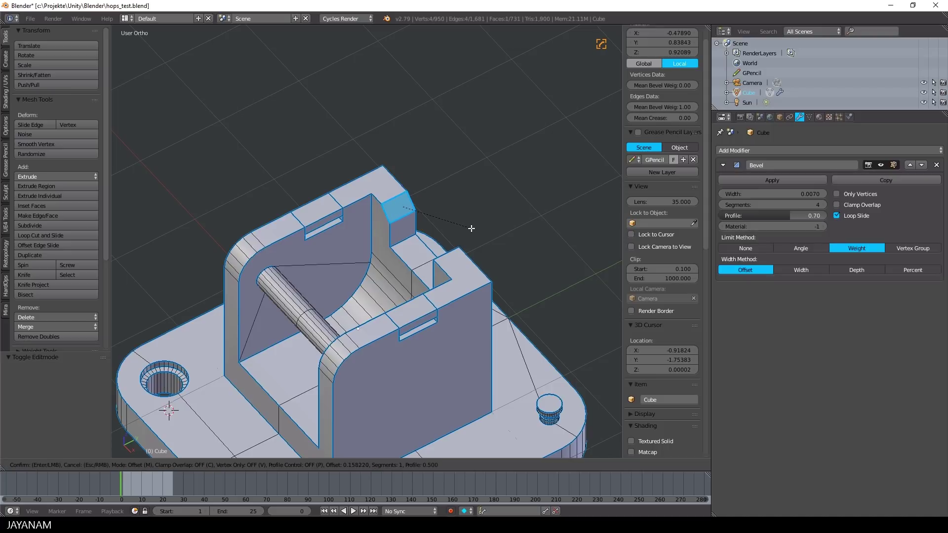
pyautogui.scroll(1, 470, 228)
pyautogui.scroll(2, 470, 229)
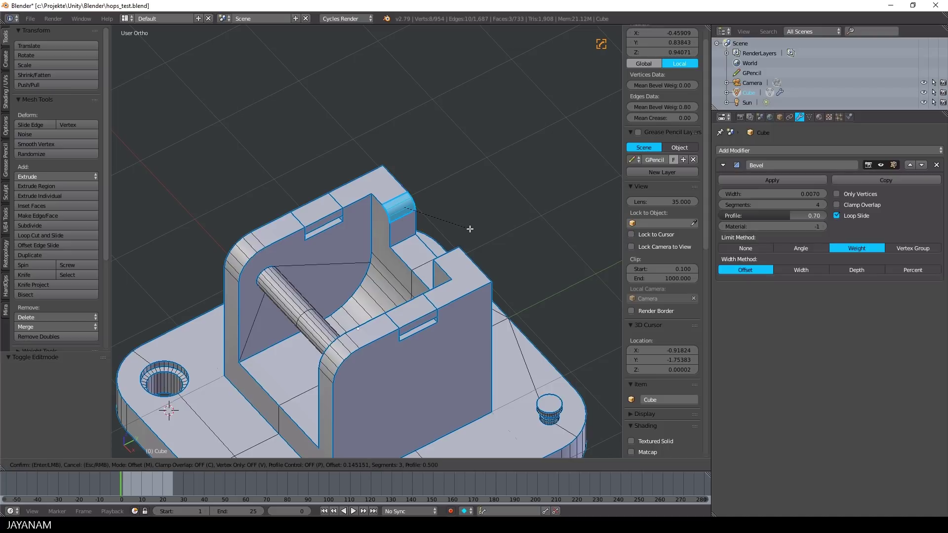
pyautogui.click(470, 229)
# Clear the bevel weight and crease from the two border edges of the rounded notch corner with Hard Ops.
pyautogui.press('a')
pyautogui.moveTo(469, 229)
pyautogui.mouseDown(button='middle')
pyautogui.moveTo(491, 220)
pyautogui.moveTo(474, 229)
pyautogui.mouseUp(button='middle')
pyautogui.rightClick(394, 193)
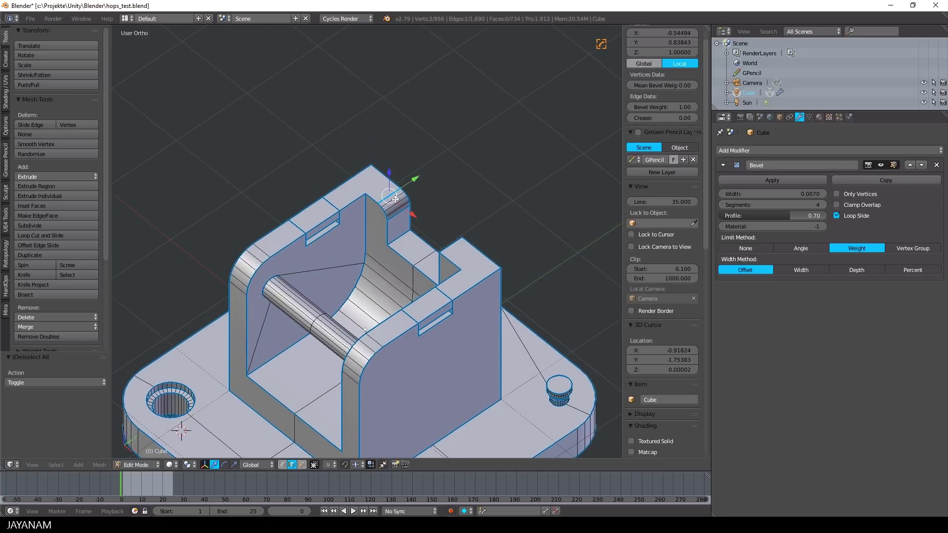
pyautogui.keyDown('shift'); pyautogui.rightClick(401, 213); pyautogui.keyUp('shift')
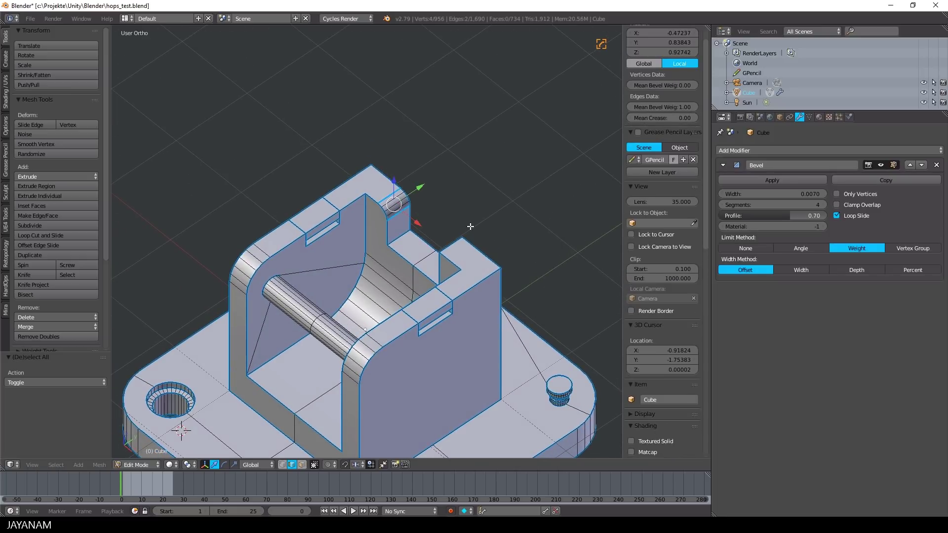
pyautogui.press('q')
pyautogui.click(458, 250)
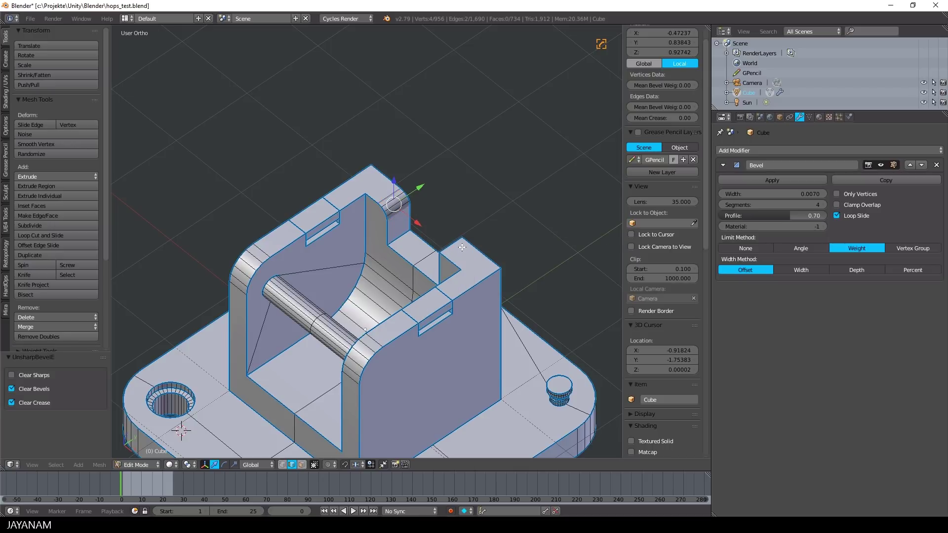
pyautogui.press('a')
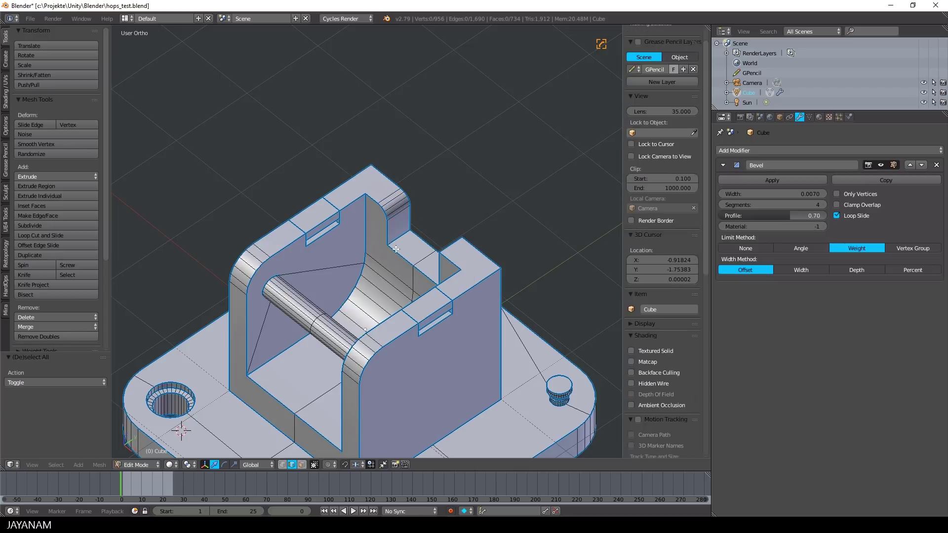
# Symmetrize the bracket with Hard Ops and set the symmetry axis to -X to mirror the rounded notch corner.
pyautogui.moveTo(396, 249); pyautogui.dragTo(302, 253, button='middle')
pyautogui.scroll(-5, 381, 259)
pyautogui.press('Tab')
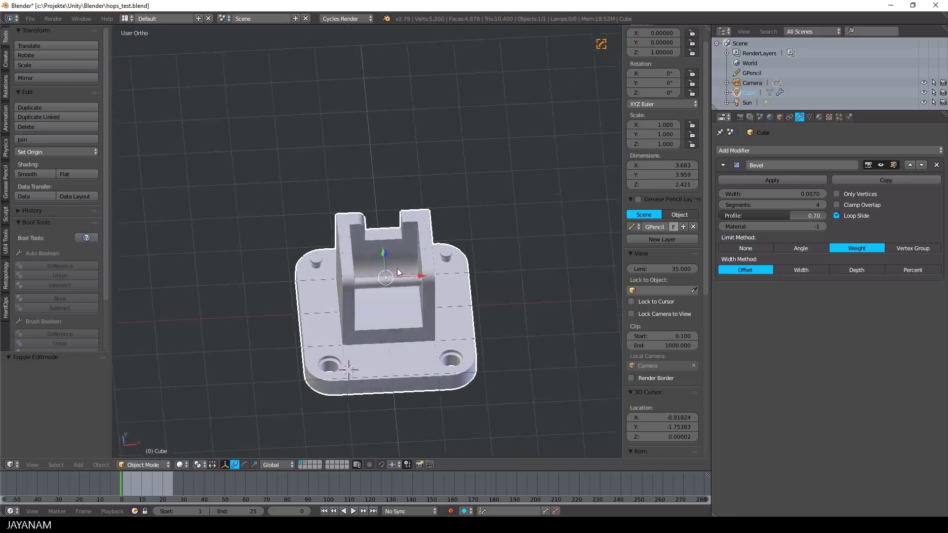
pyautogui.press('q')
pyautogui.click(503, 316)
pyautogui.click(74, 373)
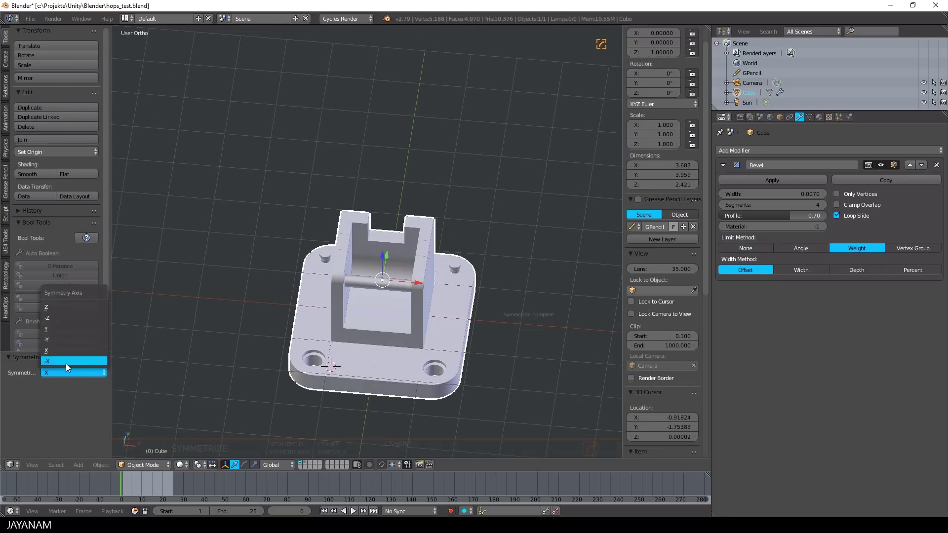
pyautogui.click(67, 361)
# Enable Matcap and Ambient Occlusion for the viewport shading and set the occlusion strength to 1.3.
pyautogui.moveTo(163, 336)
pyautogui.mouseDown(button='middle')
pyautogui.moveTo(238, 313)
pyautogui.moveTo(438, 289)
pyautogui.moveTo(456, 301)
pyautogui.moveTo(433, 278)
pyautogui.mouseUp(button='middle')
pyautogui.scroll(-6, 662, 387)
pyautogui.click(631, 386)
pyautogui.scroll(-6, 637, 395)
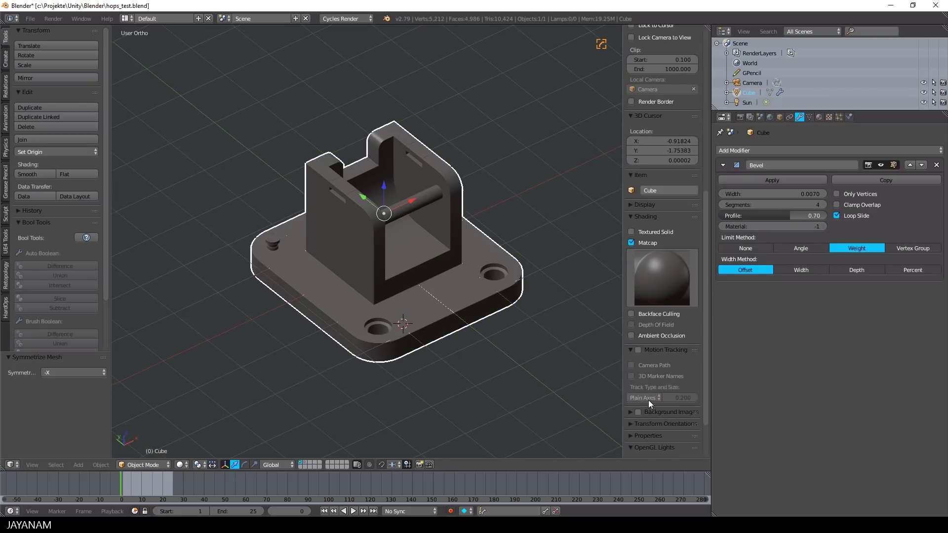
pyautogui.click(632, 336)
pyautogui.moveTo(662, 346); pyautogui.dragTo(594, 345)
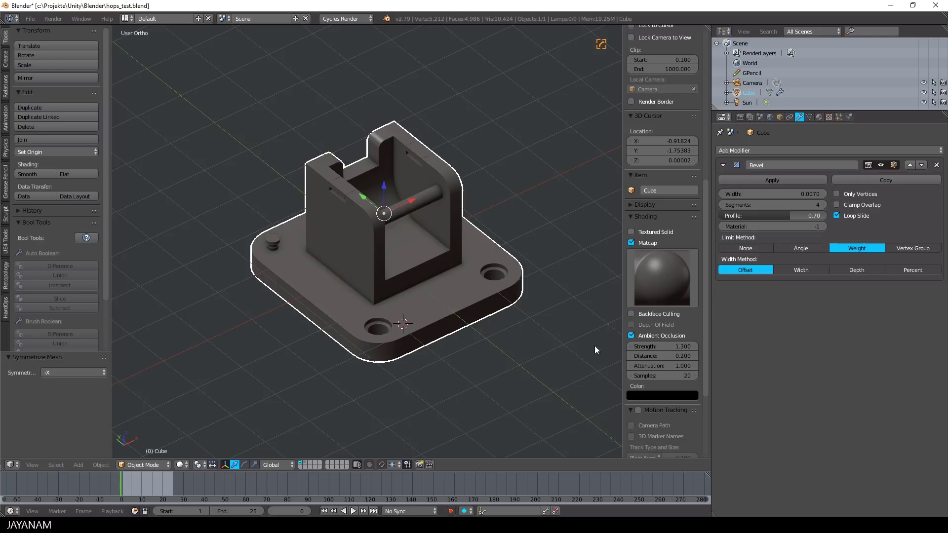
# Limit the viewport to Only Render with the camera selected, and set the ambient occlusion distance to 0.61.
pyautogui.click(637, 205)
pyautogui.click(631, 220)
pyautogui.moveTo(583, 197); pyautogui.dragTo(524, 172, button='middle')
pyautogui.click(752, 82)
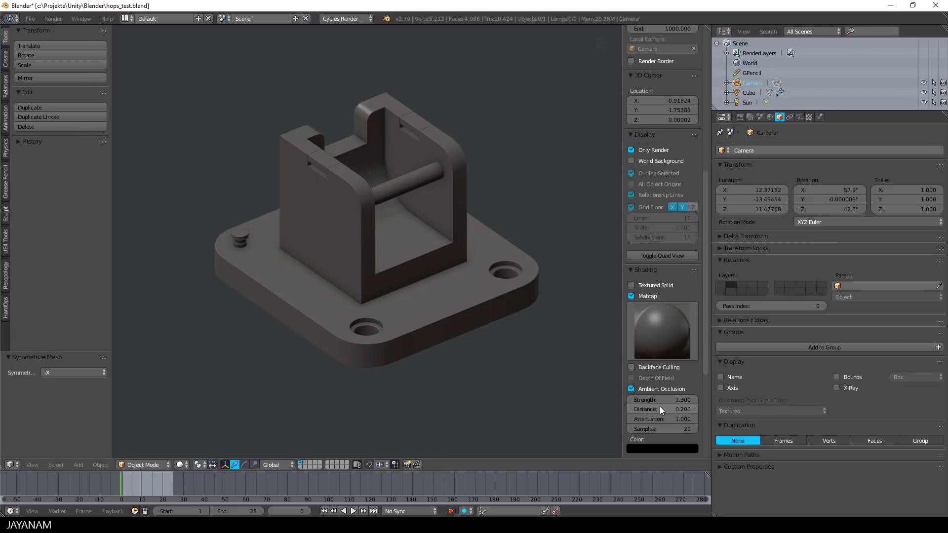
pyautogui.moveTo(661, 410); pyautogui.dragTo(668, 409)
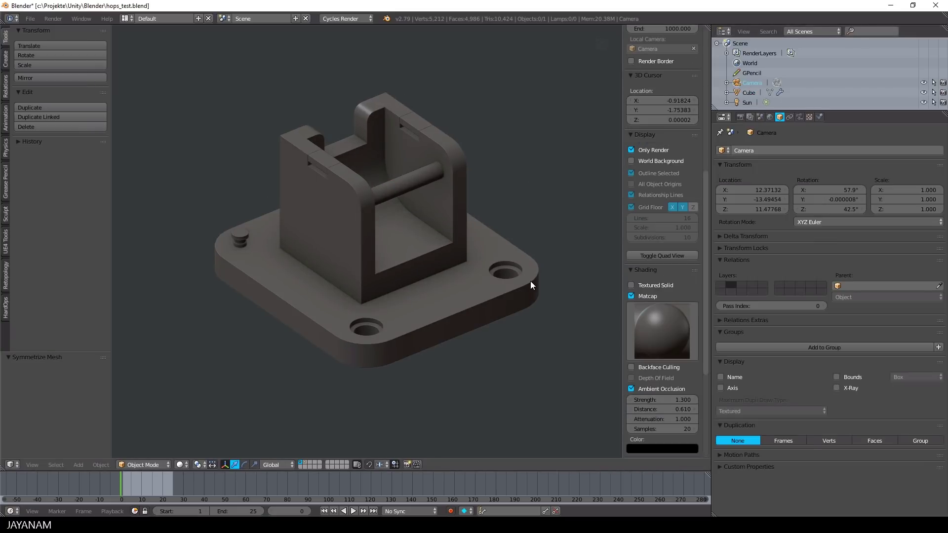
# Adjust the bracket's bevel width to 0.019 with the Hard Ops (B)Width tool.
pyautogui.moveTo(531, 280); pyautogui.dragTo(531, 289, button='middle')
pyautogui.scroll(1, 532, 289)
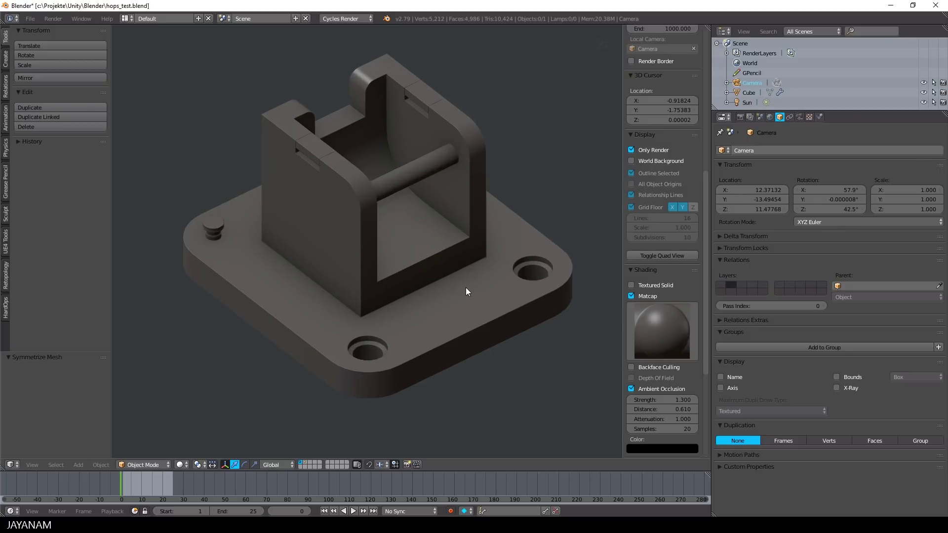
pyautogui.rightClick(467, 288)
pyautogui.press('q')
pyautogui.moveTo(466, 286)
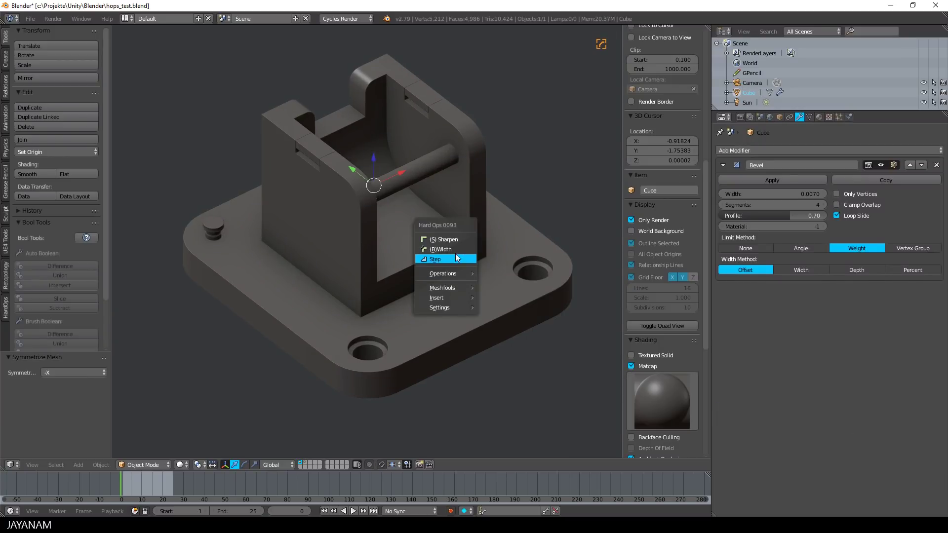
pyautogui.click(457, 250)
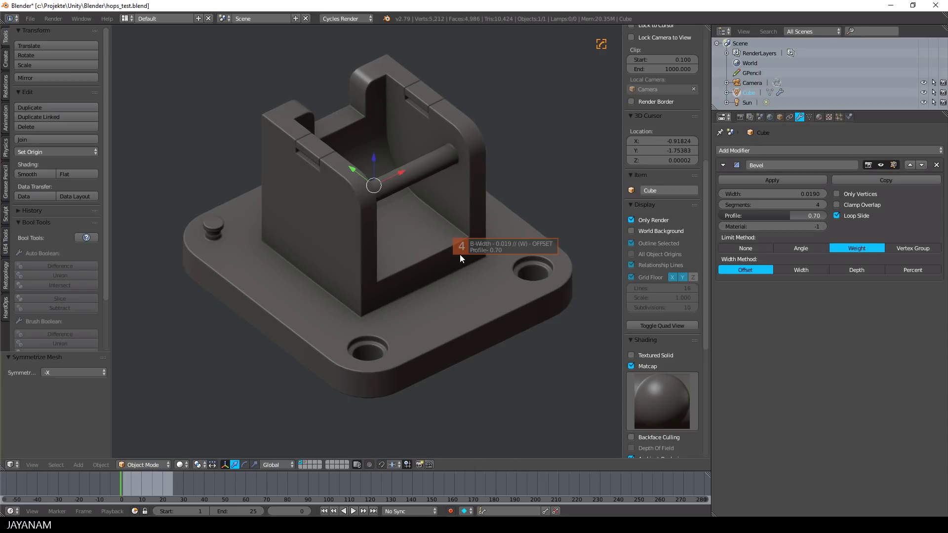
pyautogui.click(461, 254)
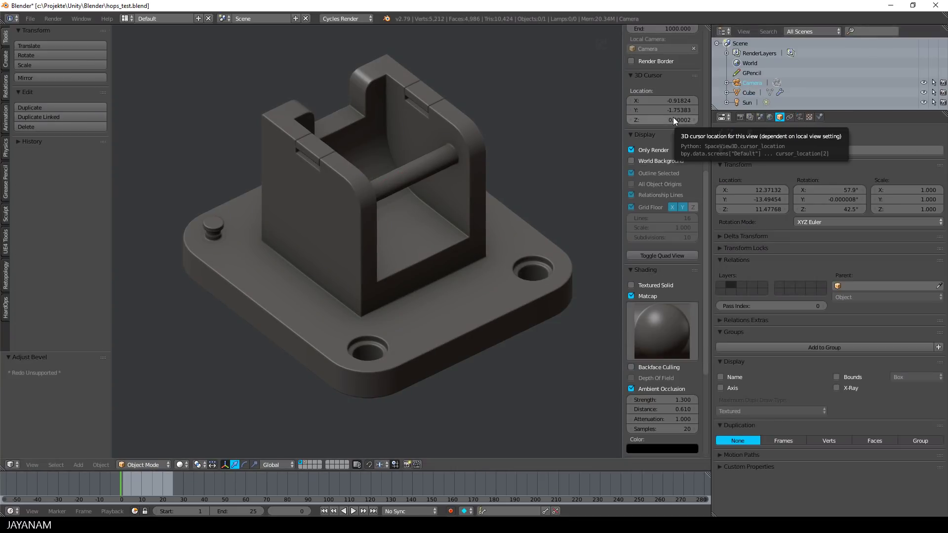